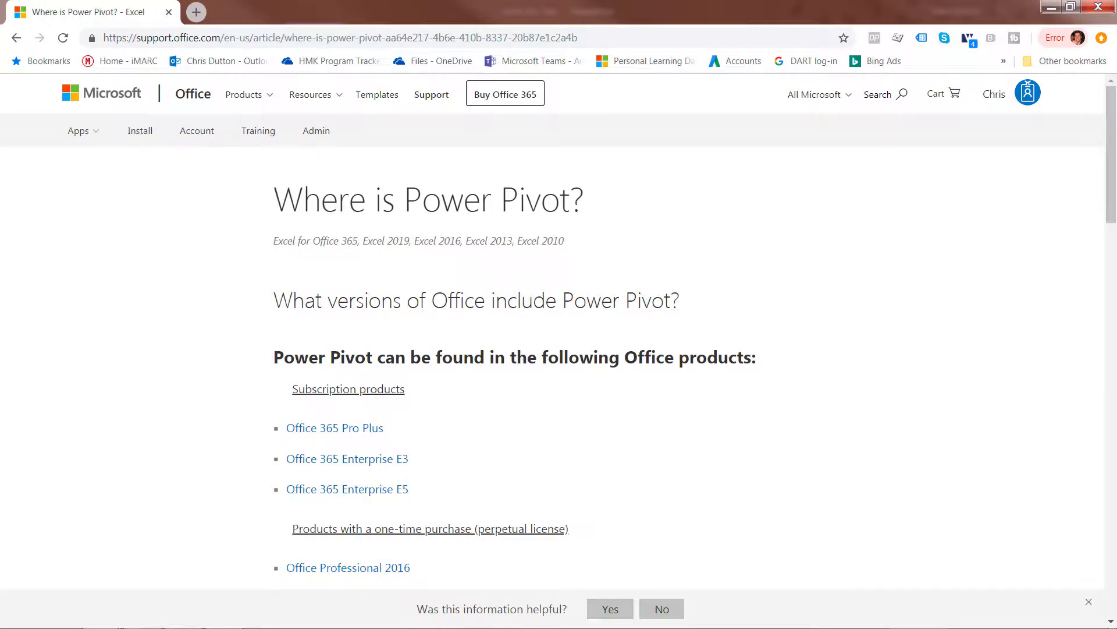
Scroll the 'Where is Power Pivot?' article down to the Office products lacking Power Pivot.
{"action": "scroll", "coordinate": [890, 372], "scroll_direction": "down", "scroll_amount": 3}
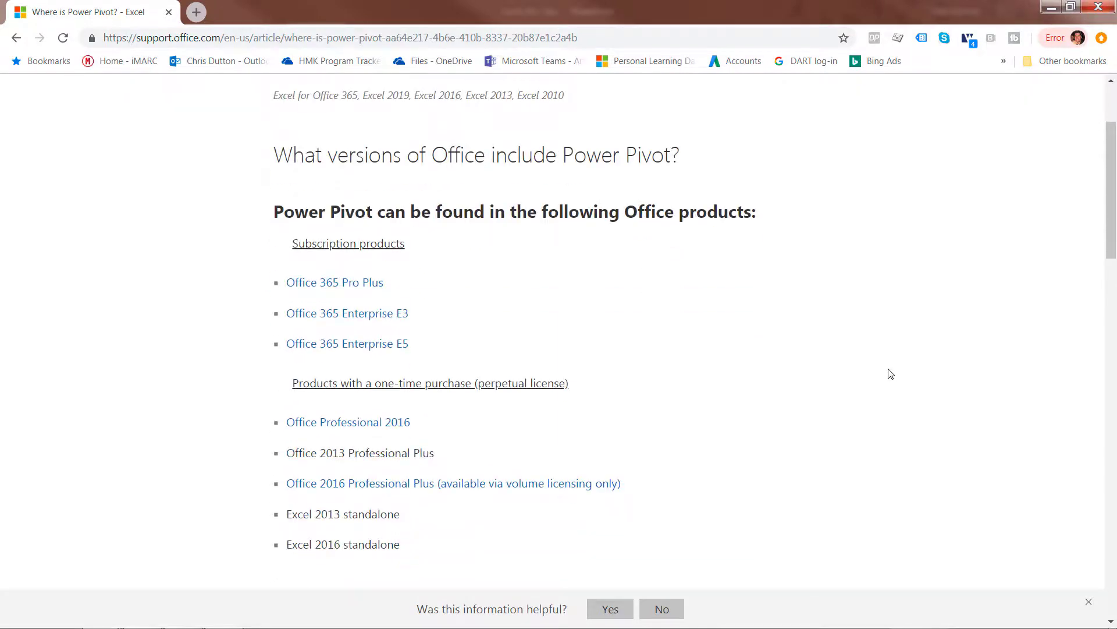
{"action": "scroll", "coordinate": [891, 374], "scroll_direction": "down", "scroll_amount": 1}
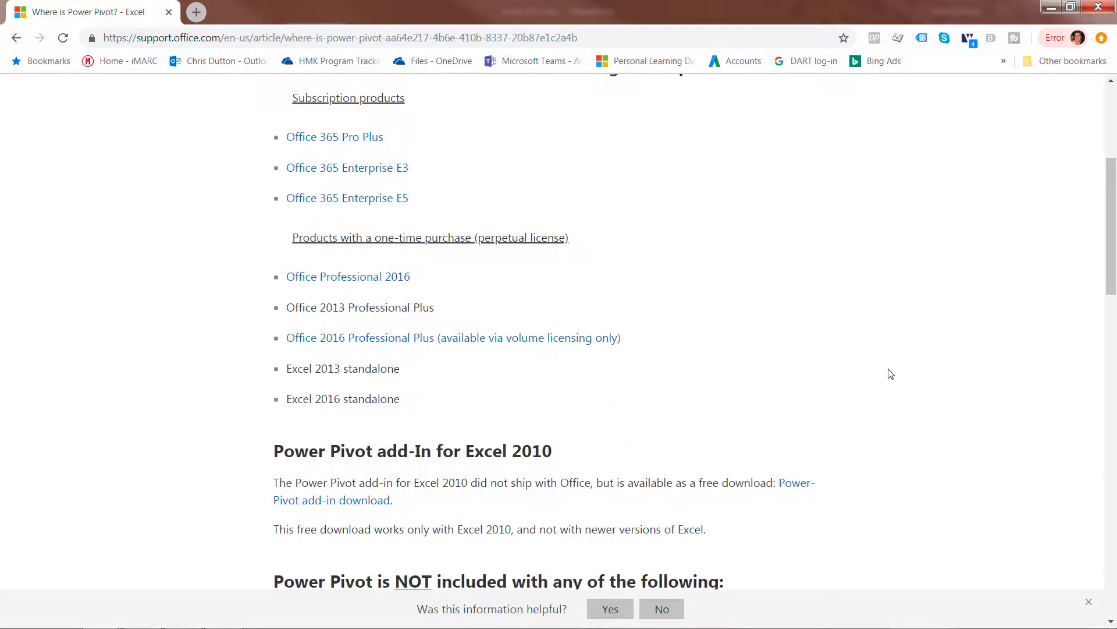
{"action": "scroll", "coordinate": [889, 374], "scroll_direction": "down", "scroll_amount": 2}
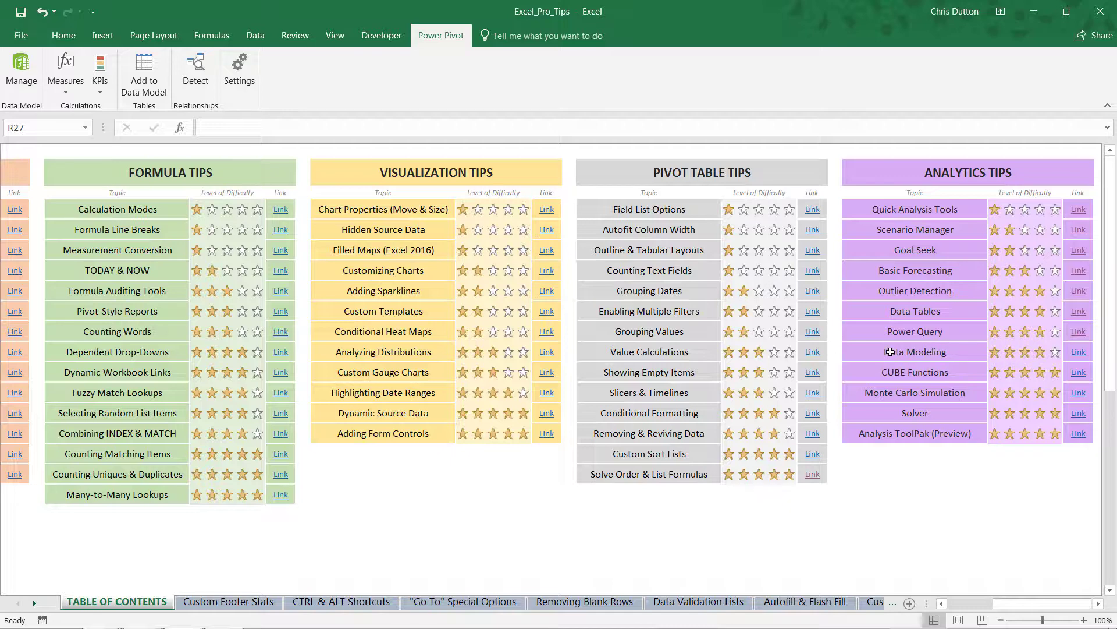
Go to the Data Modeling sheet and show the transactions table's Table Design settings.
{"action": "left_click", "coordinate": [922, 351]}
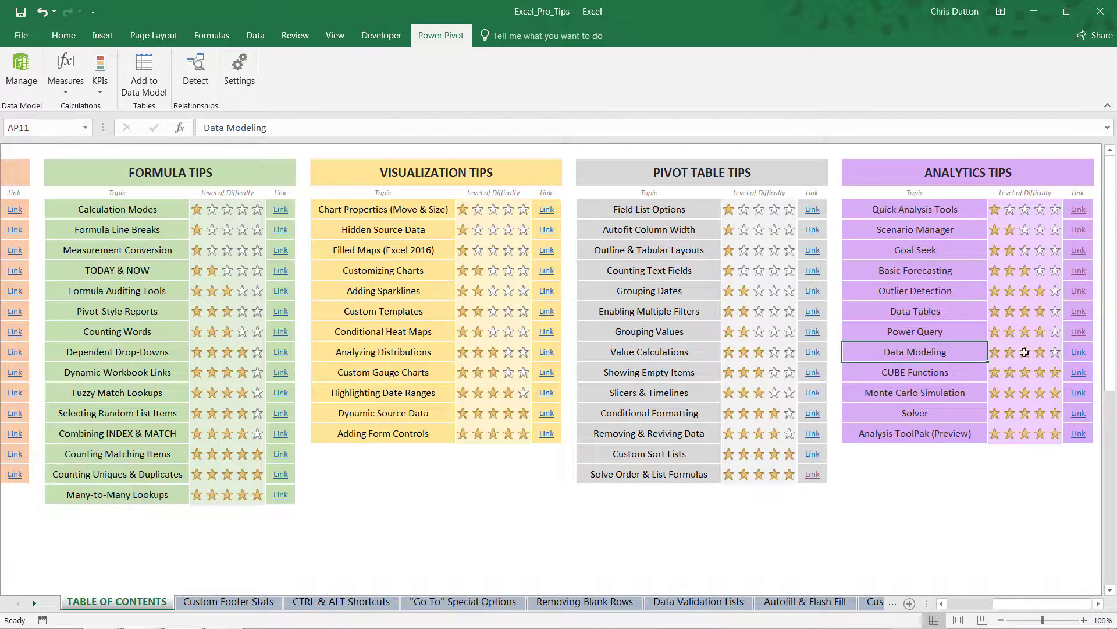
{"action": "left_click", "coordinate": [1079, 352]}
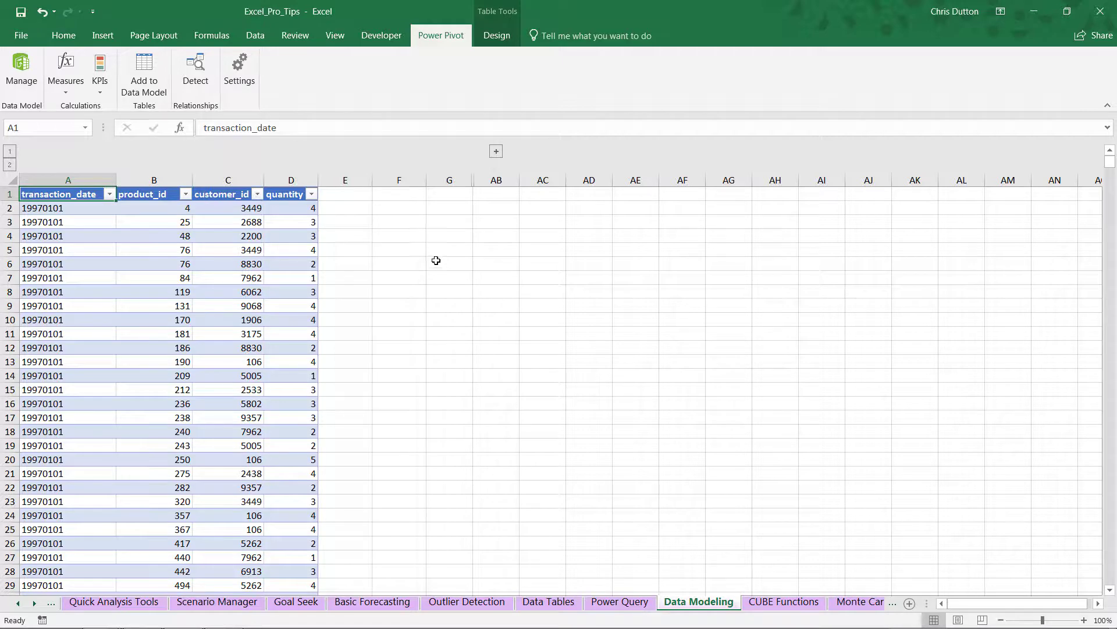
{"action": "left_click", "coordinate": [236, 264]}
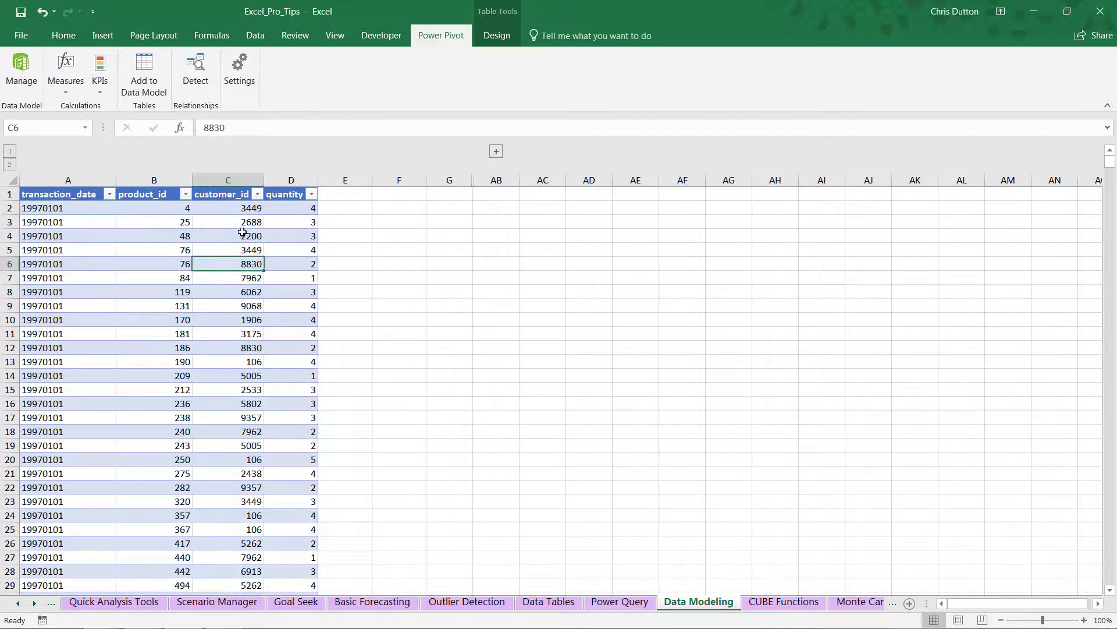
{"action": "left_click", "coordinate": [494, 12]}
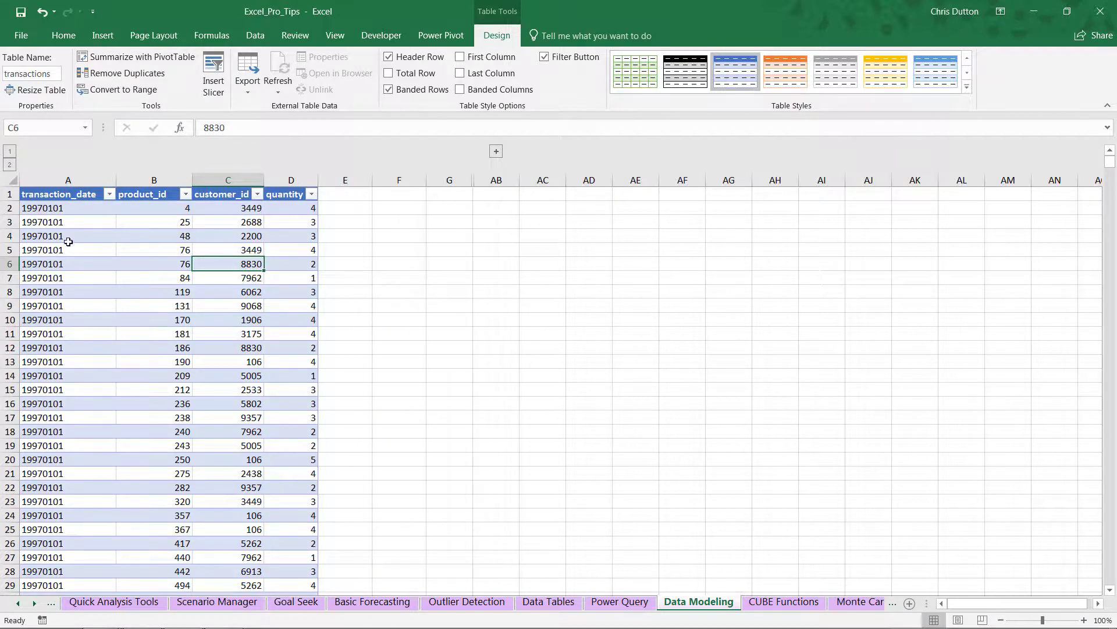
Highlight the product_id and customer_id columns, then the two repeated product 76 rows and their quantities.
{"action": "left_click_drag", "start_coordinate": [153, 194], "coordinate": [135, 459]}
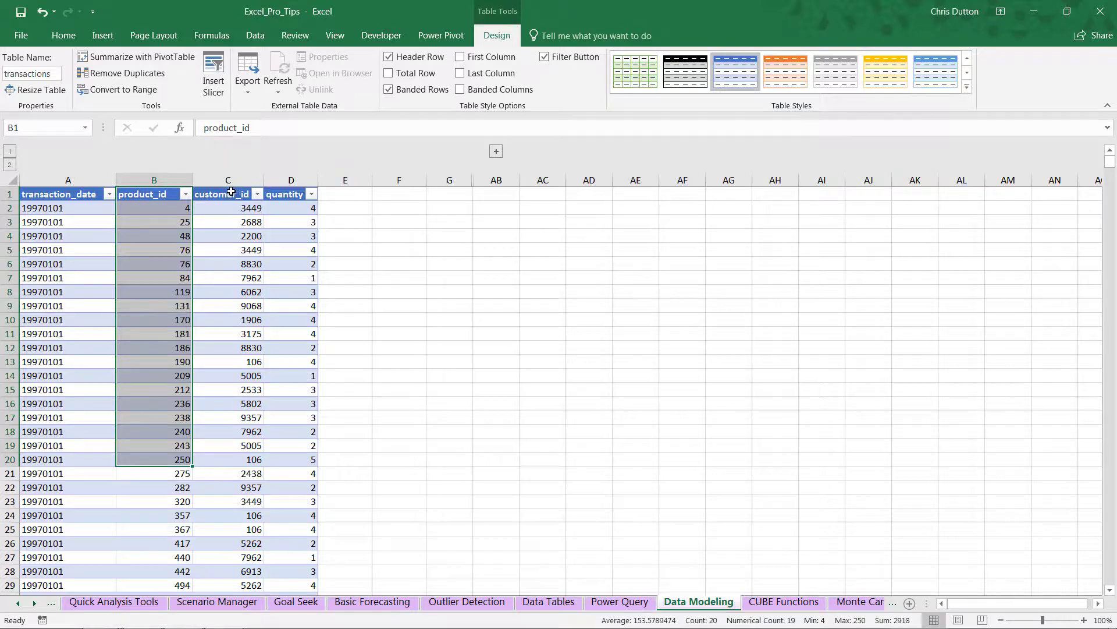
{"action": "left_click_drag", "start_coordinate": [230, 193], "coordinate": [225, 543]}
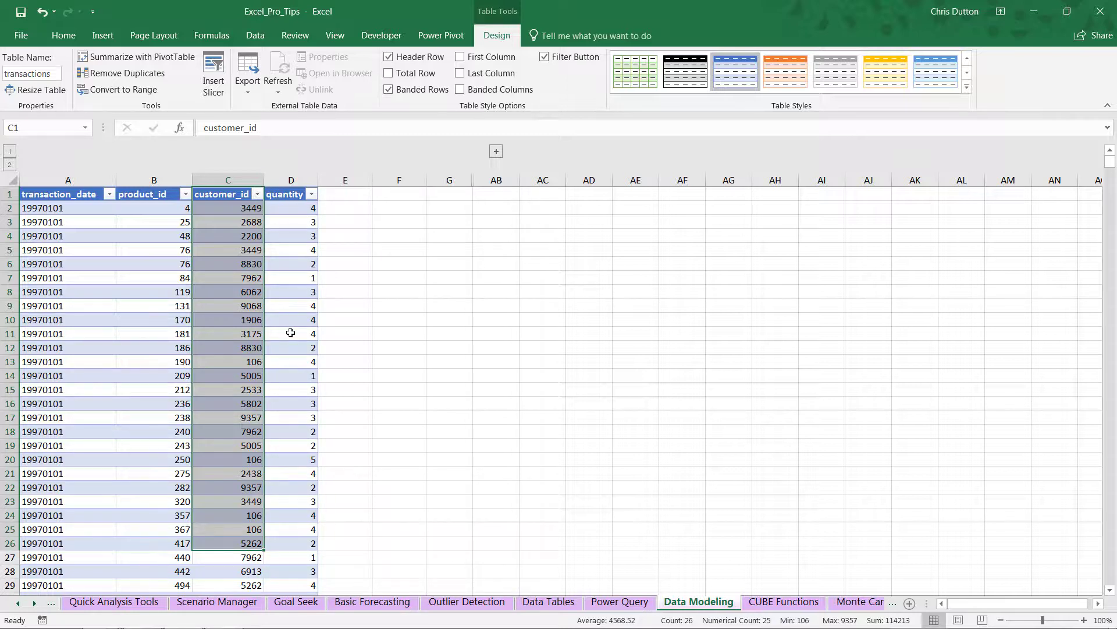
{"action": "left_click", "coordinate": [283, 252]}
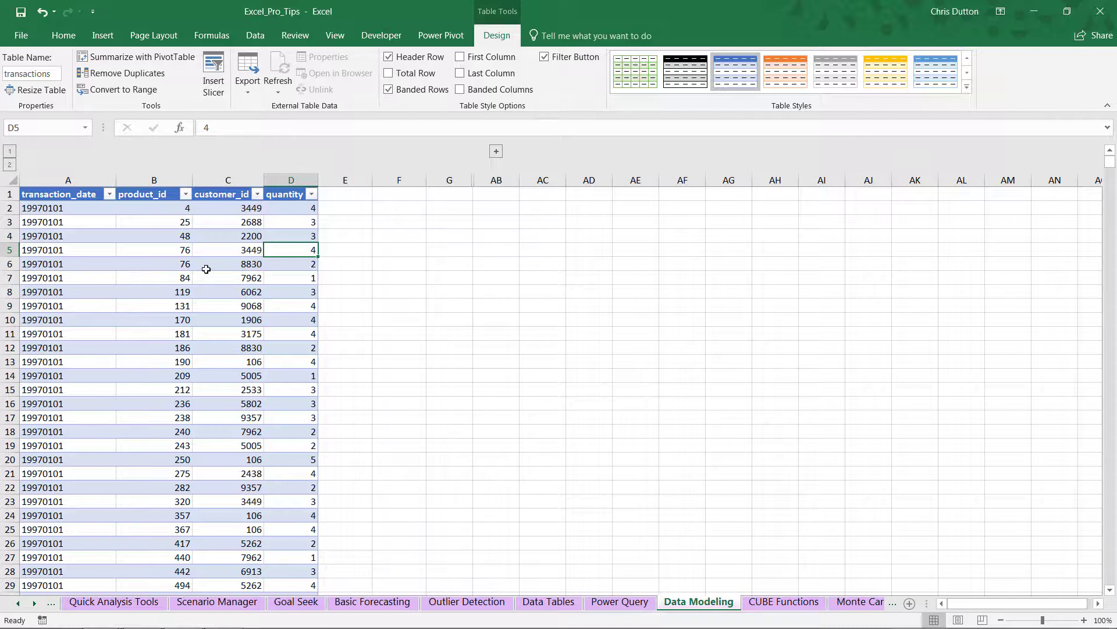
{"action": "left_click_drag", "start_coordinate": [159, 251], "coordinate": [160, 260]}
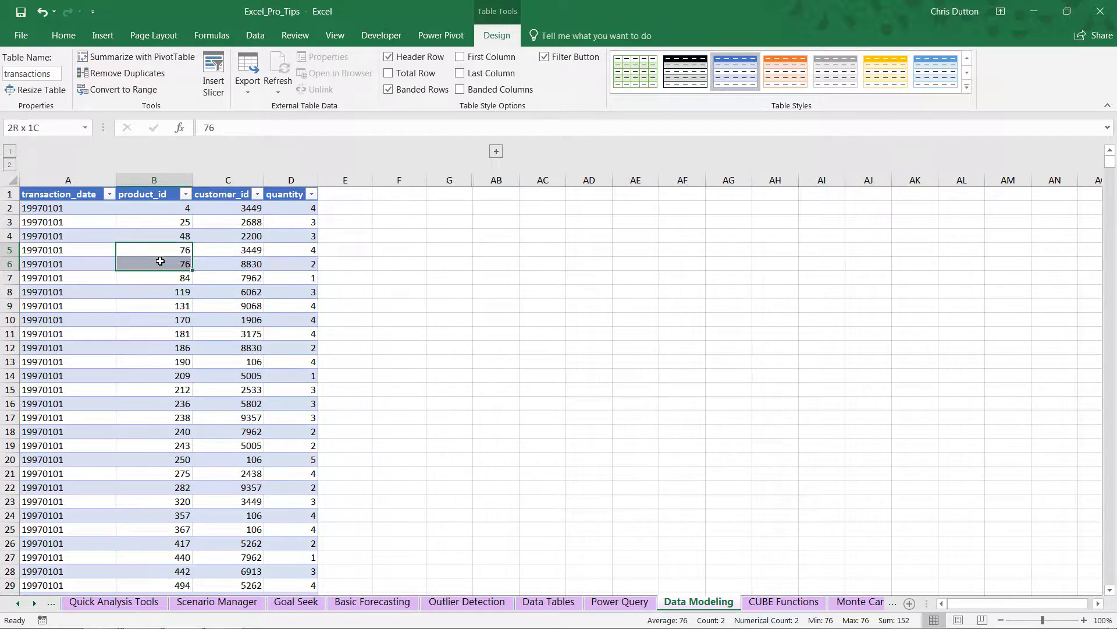
{"action": "left_click", "coordinate": [293, 254]}
{"action": "left_click_drag", "start_coordinate": [298, 261], "coordinate": [298, 263]}
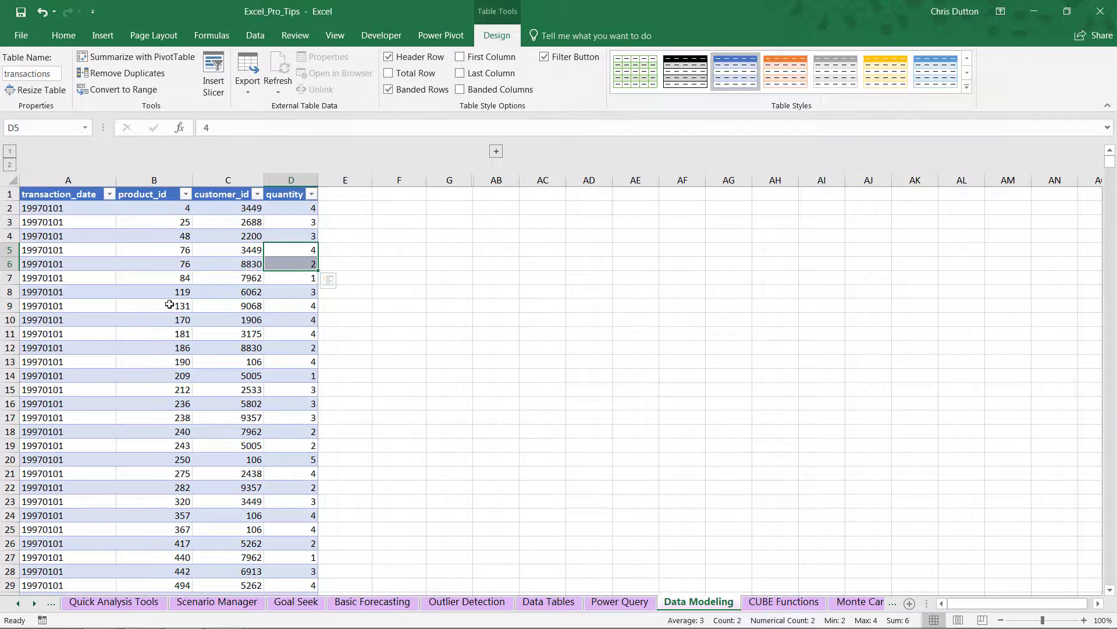
{"action": "left_click", "coordinate": [158, 265]}
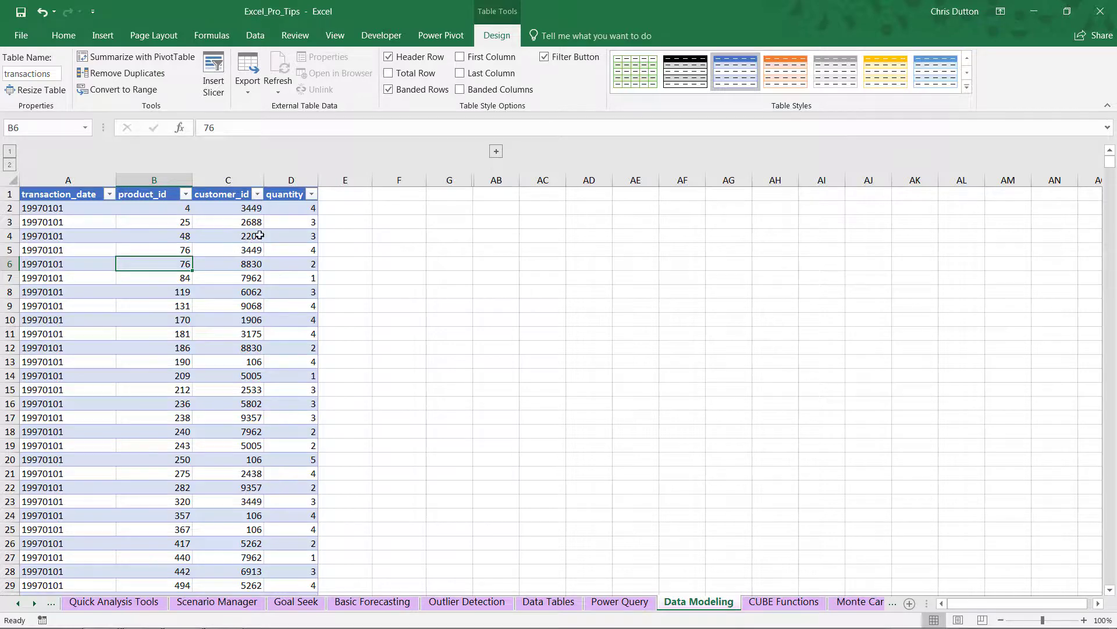
{"action": "left_click", "coordinate": [495, 152]}
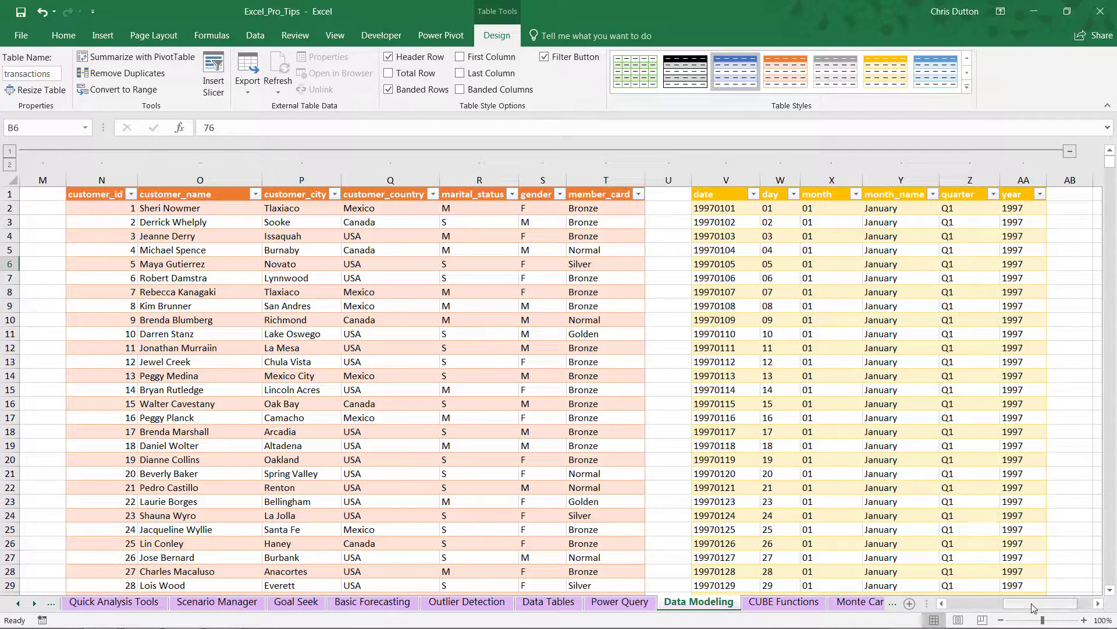
{"action": "left_click_drag", "start_coordinate": [1026, 604], "coordinate": [994, 607]}
{"action": "left_click", "coordinate": [494, 289]}
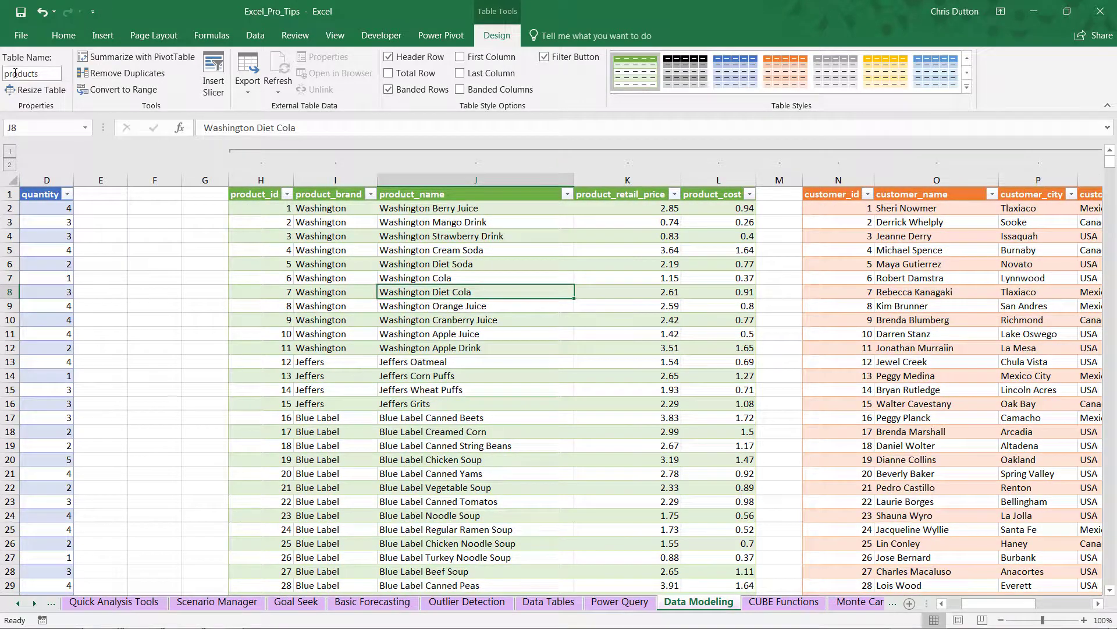
{"action": "left_click", "coordinate": [917, 280]}
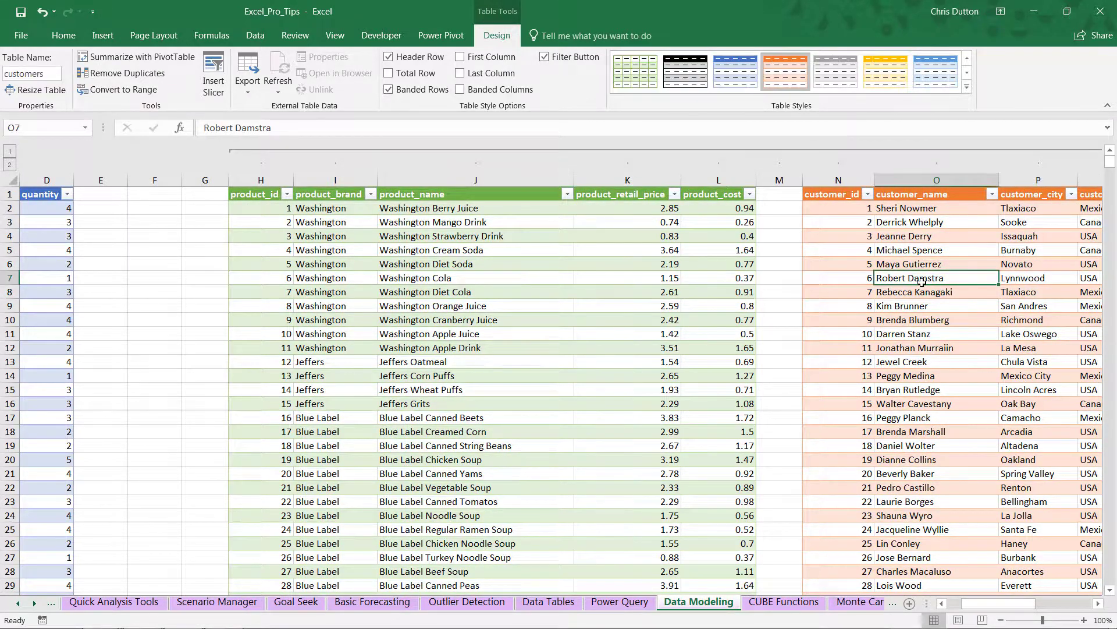
{"action": "left_click_drag", "start_coordinate": [983, 605], "coordinate": [959, 607]}
{"action": "left_click", "coordinate": [668, 407]}
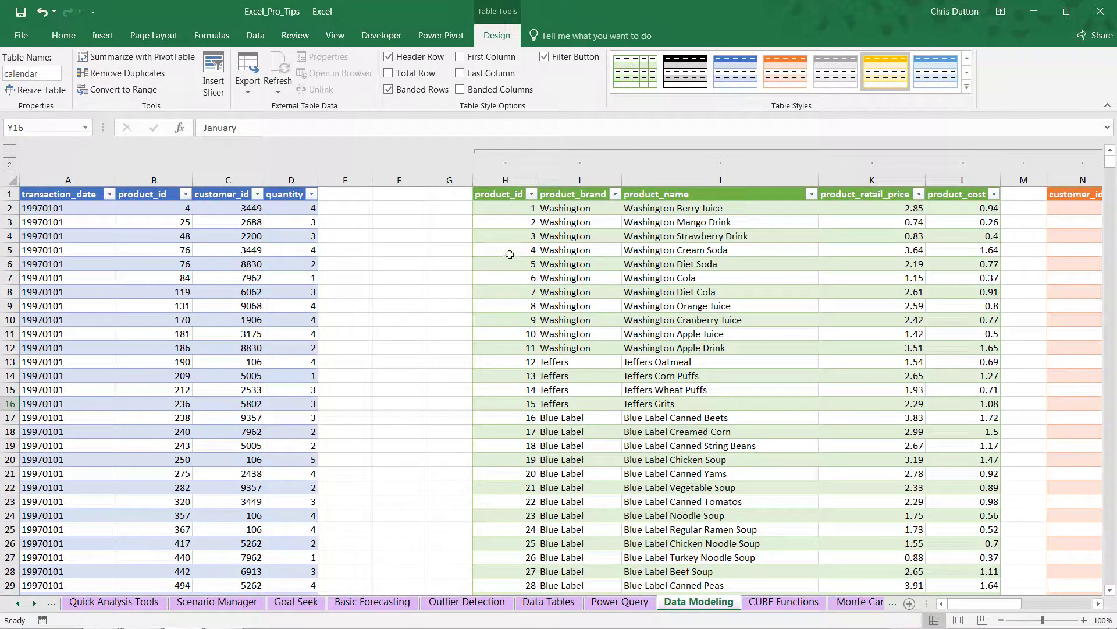
{"action": "left_click_drag", "start_coordinate": [499, 195], "coordinate": [499, 396]}
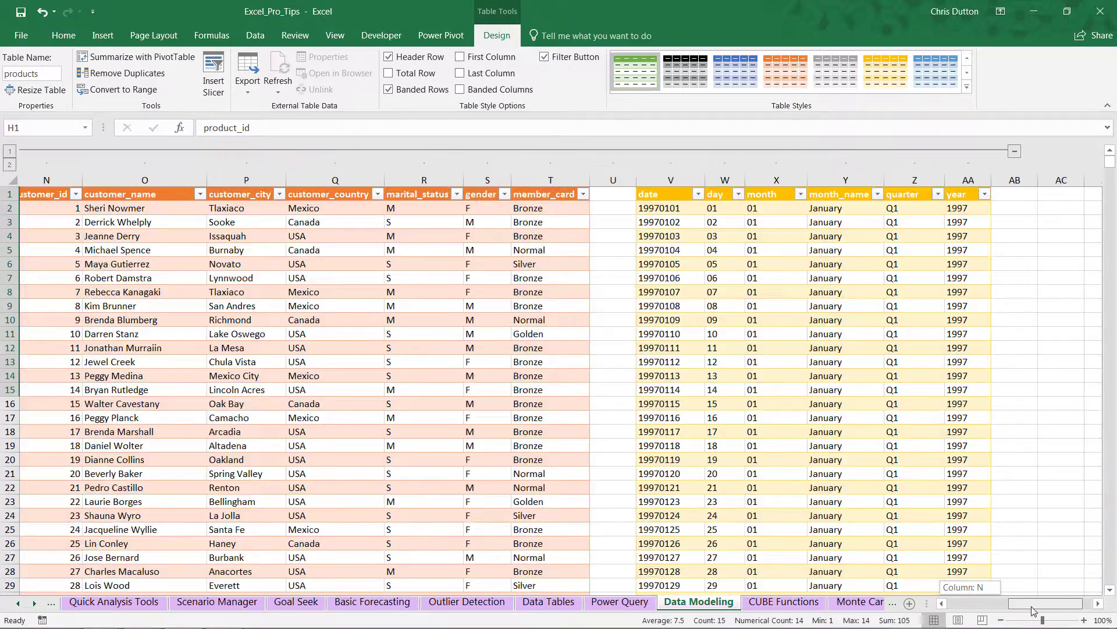
{"action": "left_click_drag", "start_coordinate": [973, 606], "coordinate": [949, 606]}
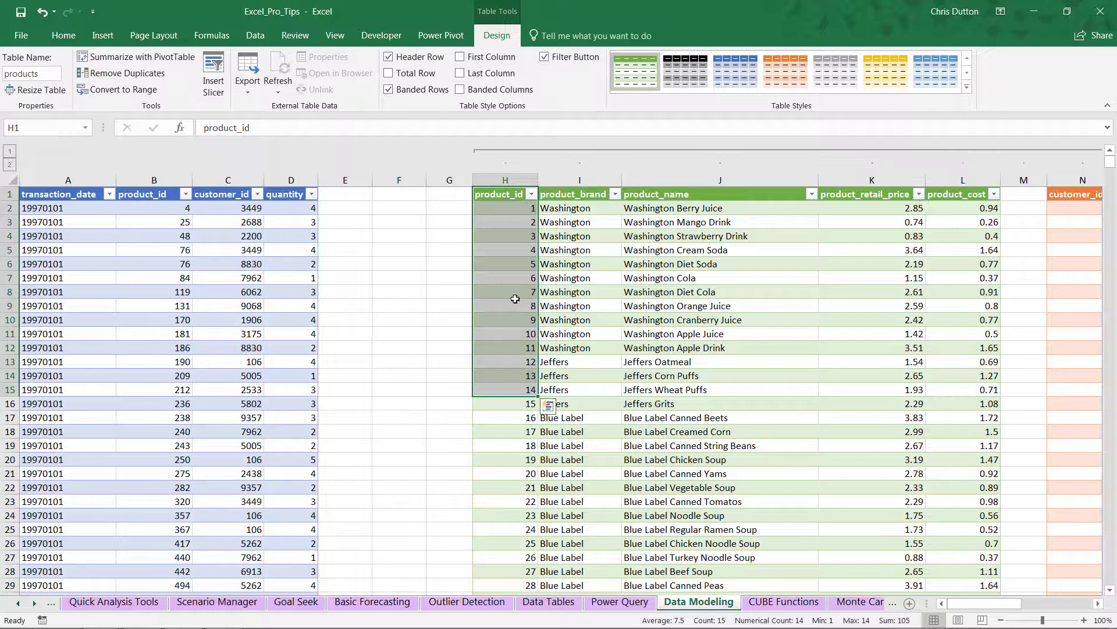
{"action": "left_click", "coordinate": [602, 304]}
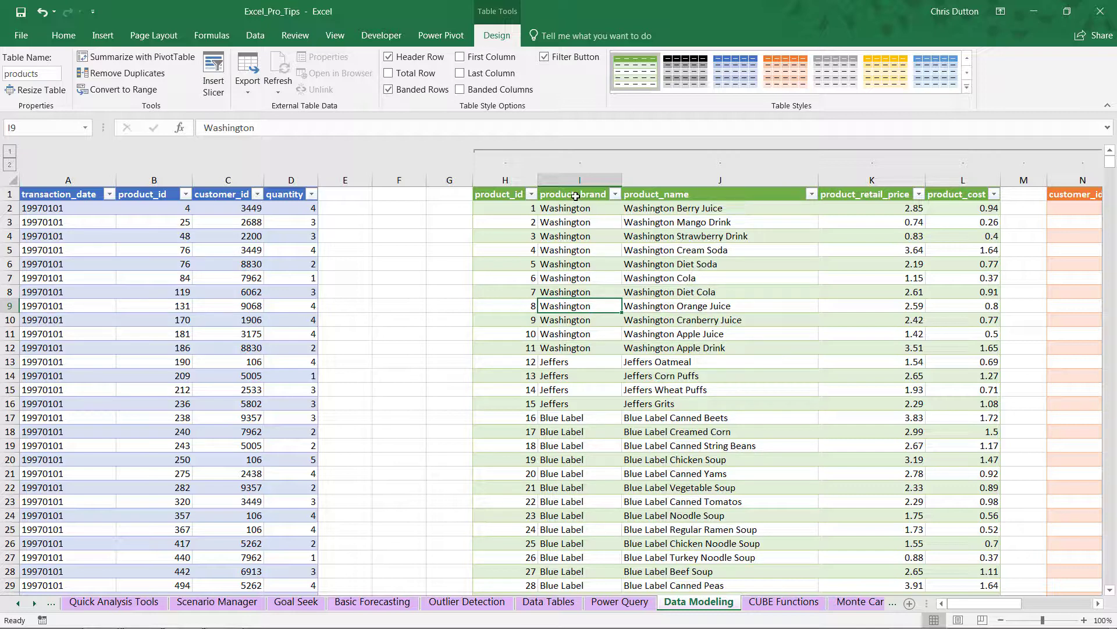
{"action": "left_click_drag", "start_coordinate": [580, 198], "coordinate": [579, 306]}
{"action": "left_click_drag", "start_coordinate": [668, 197], "coordinate": [669, 305]}
{"action": "left_click_drag", "start_coordinate": [873, 197], "coordinate": [873, 277]}
{"action": "left_click_drag", "start_coordinate": [954, 196], "coordinate": [960, 256]}
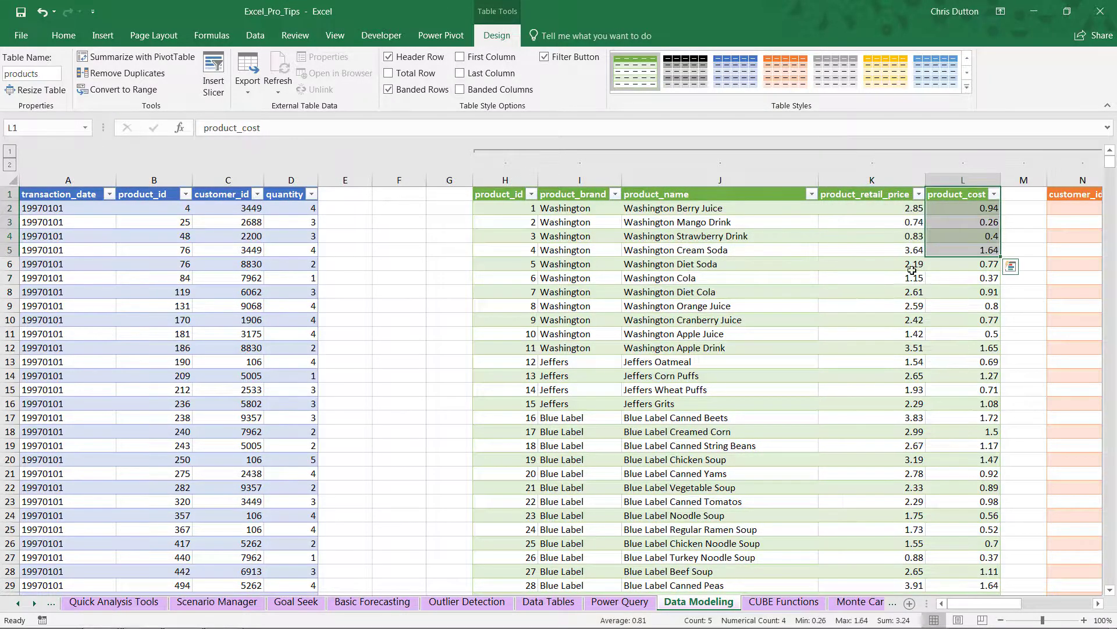
{"action": "left_click", "coordinate": [905, 273]}
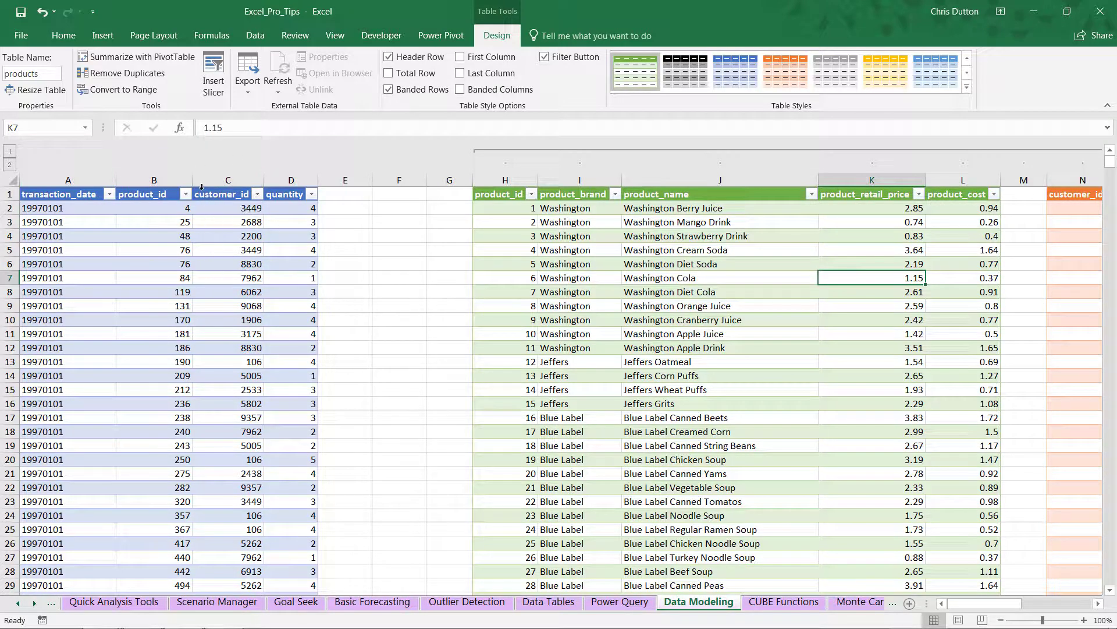
{"action": "left_click_drag", "start_coordinate": [959, 604], "coordinate": [1003, 607]}
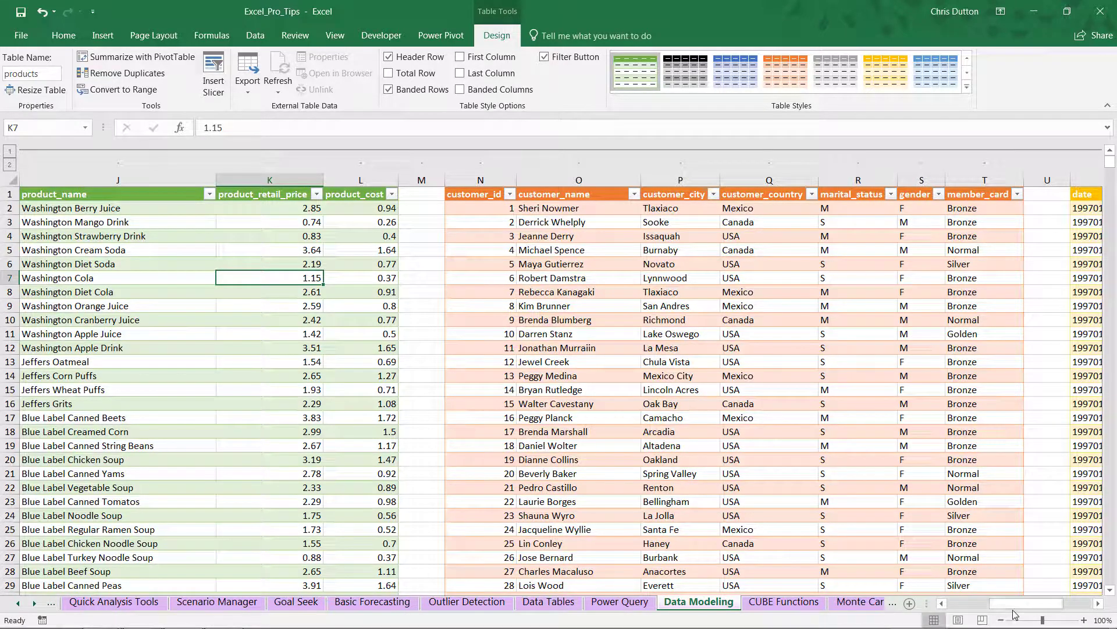
{"action": "left_click_drag", "start_coordinate": [1014, 604], "coordinate": [970, 604]}
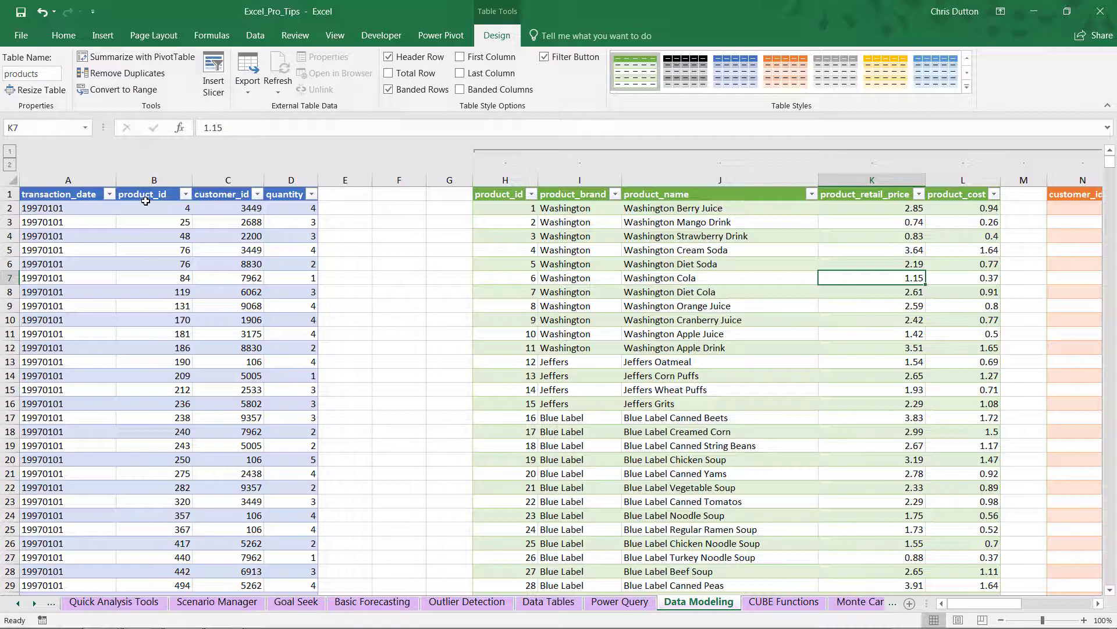
Enter =VLOOKUP([@[product_id]],products,2,0) in E2 to fill the column with each product's brand.
{"action": "left_click", "coordinate": [356, 208]}
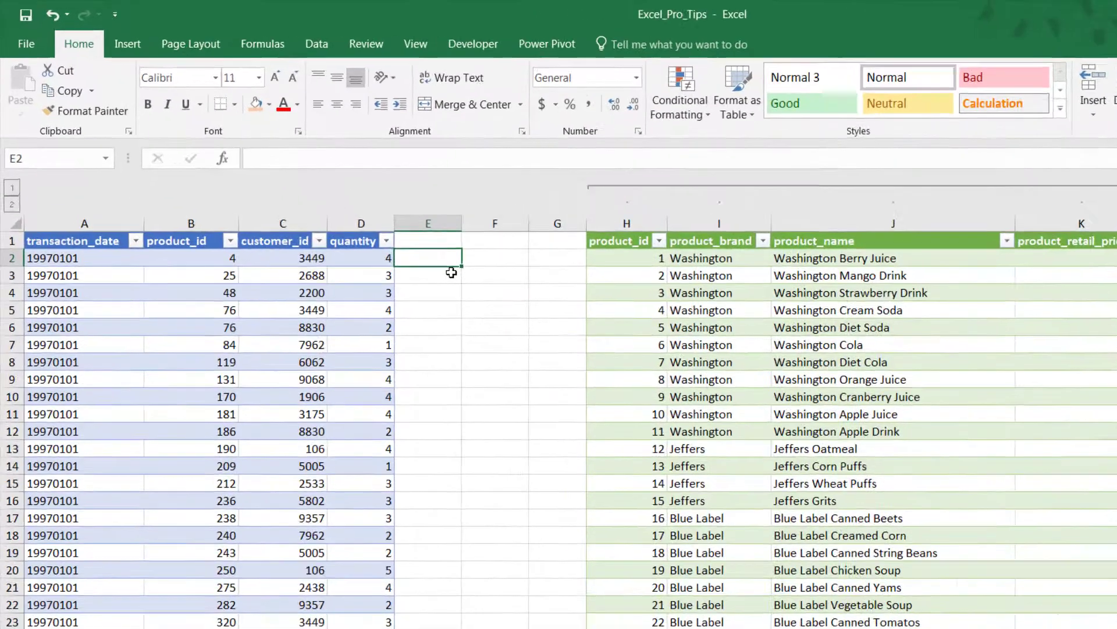
{"action": "type", "text": "=VLO"}
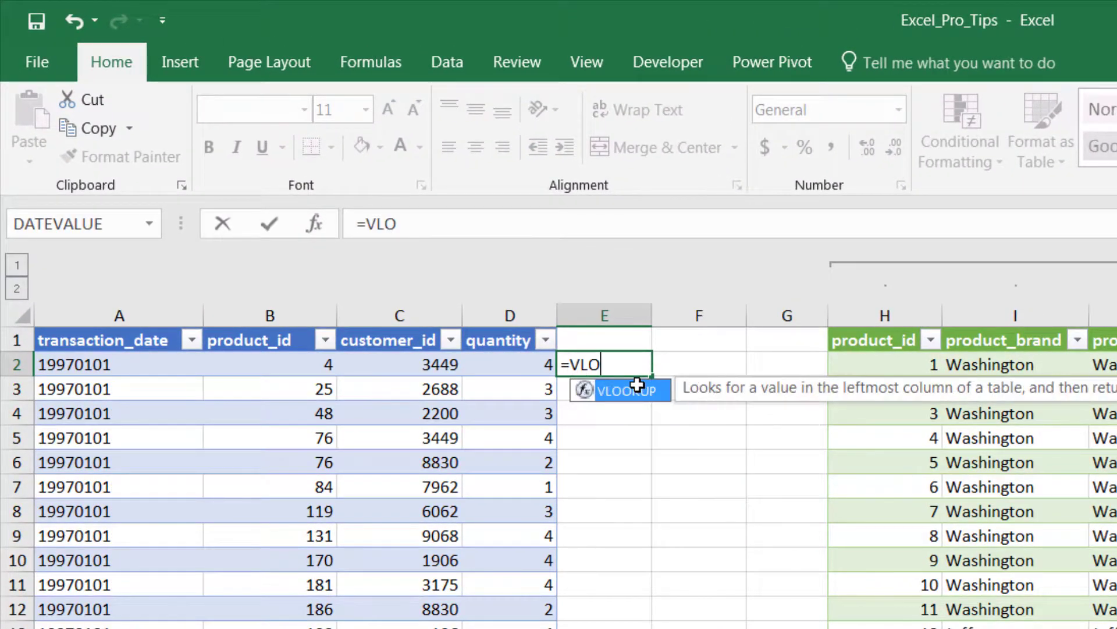
{"action": "type", "text": "OKUP("}
{"action": "key", "text": "Left"}
{"action": "key", "text": "Left"}
{"action": "key", "text": "Left"}
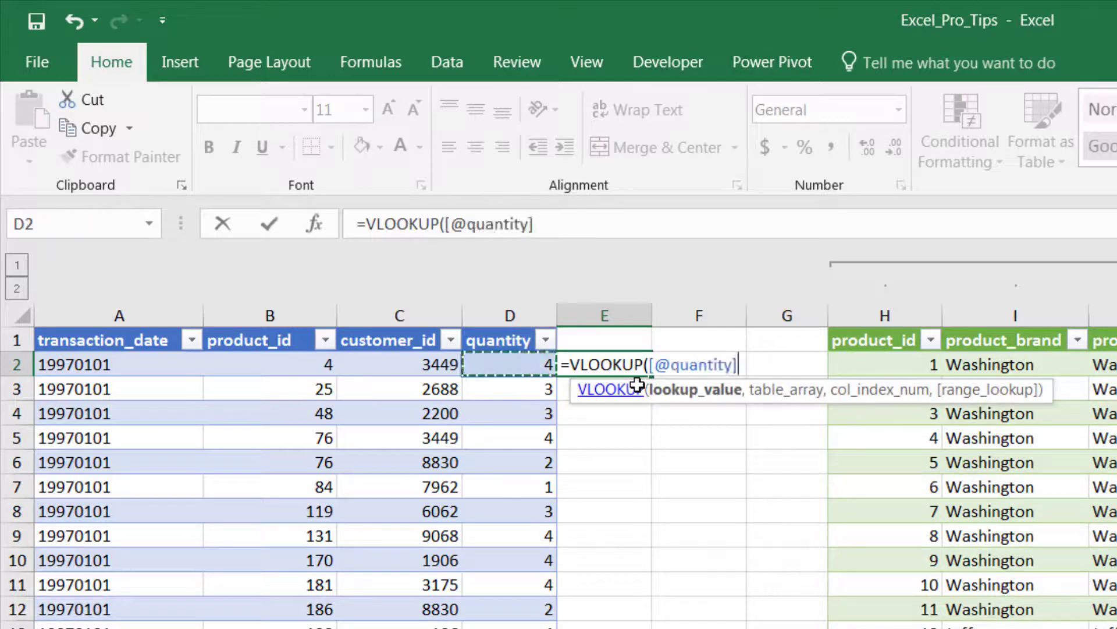
{"action": "type", "text": ","}
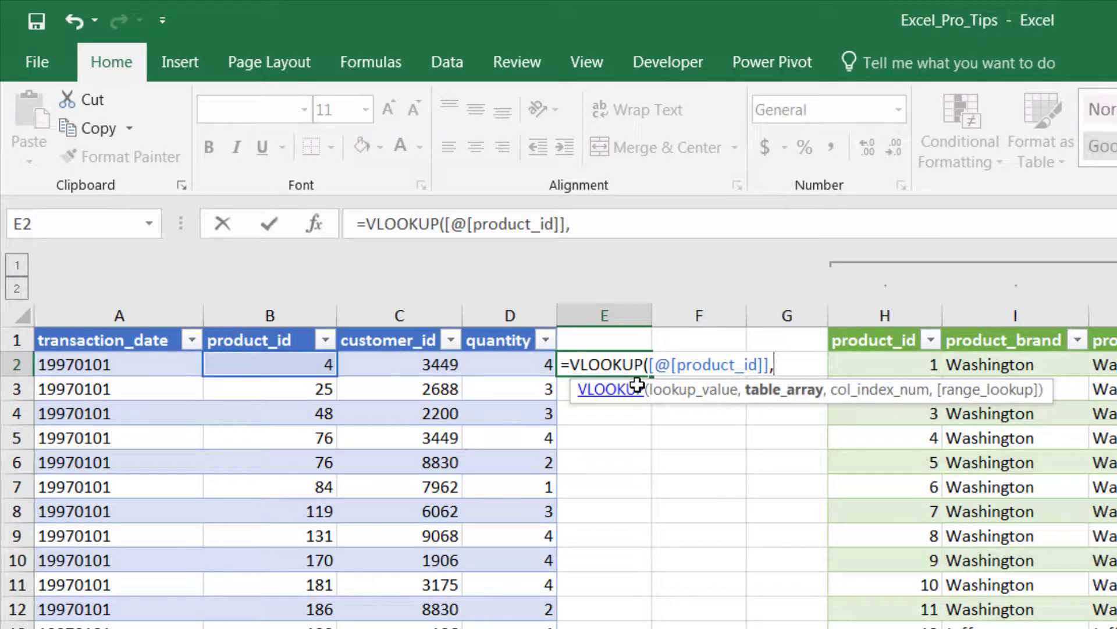
{"action": "type", "text": "product"}
{"action": "key", "text": "Down"}
{"action": "key", "text": "Tab"}
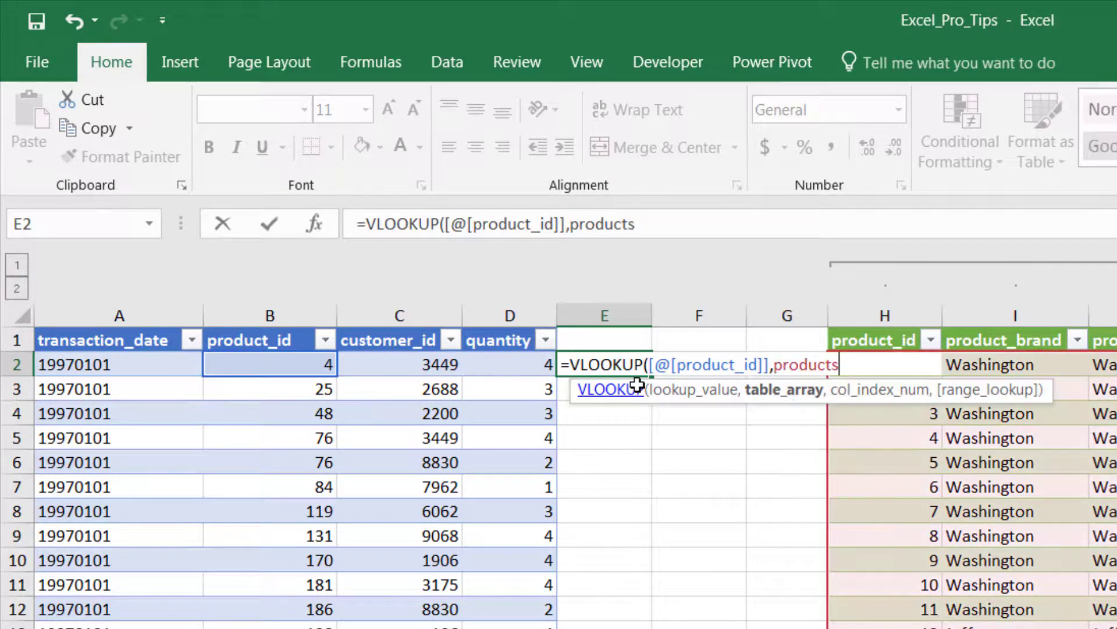
{"action": "type", "text": ",2,0"}
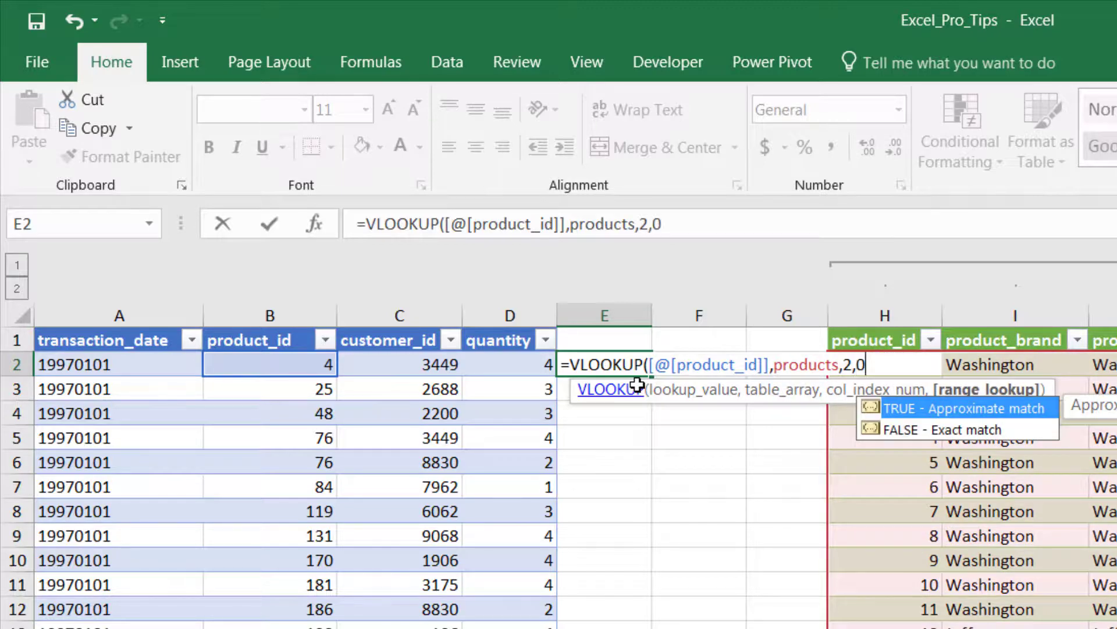
{"action": "type", "text": ")"}
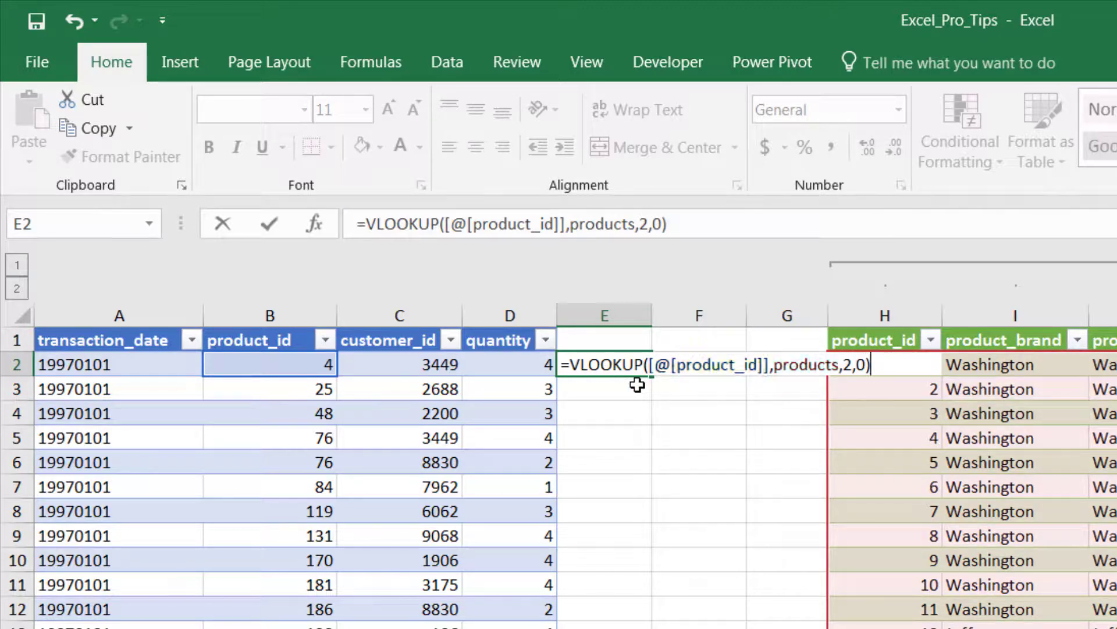
{"action": "key", "text": "Return"}
Rename the new column's header to product_brand.
{"action": "left_click", "coordinate": [617, 340]}
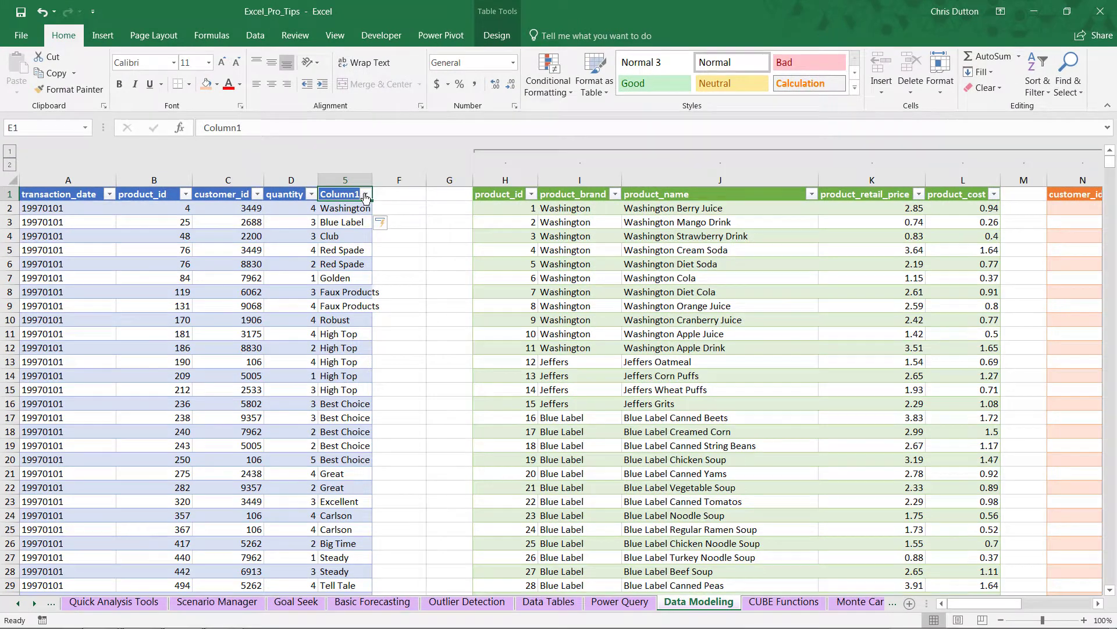
{"action": "type", "text": "product_brand"}
{"action": "key", "text": "Return"}
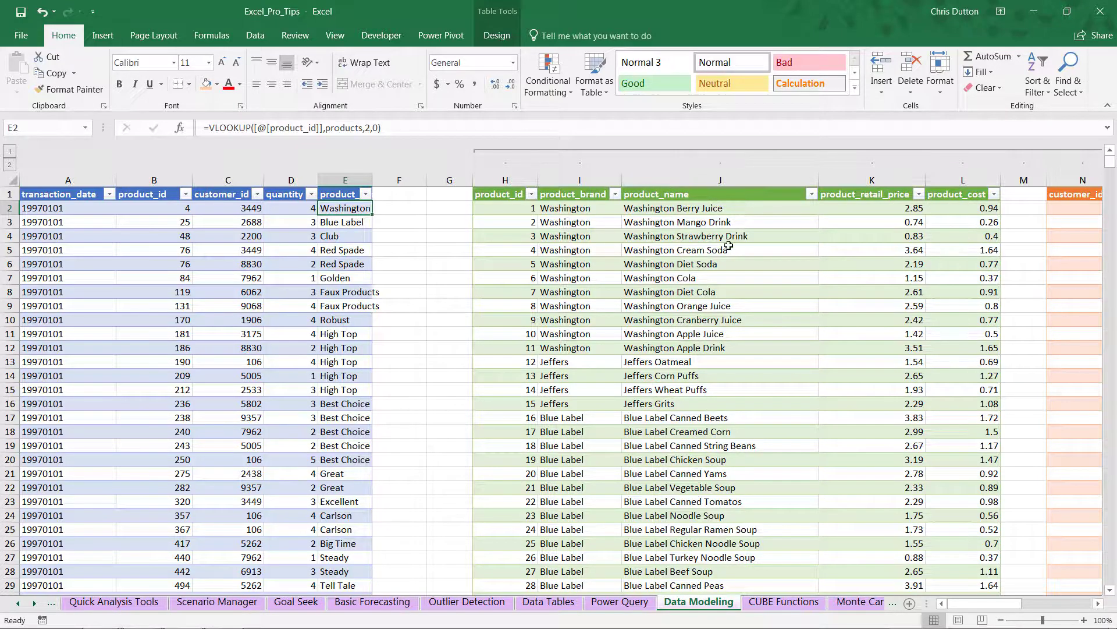
{"action": "left_click_drag", "start_coordinate": [988, 603], "coordinate": [1048, 603]}
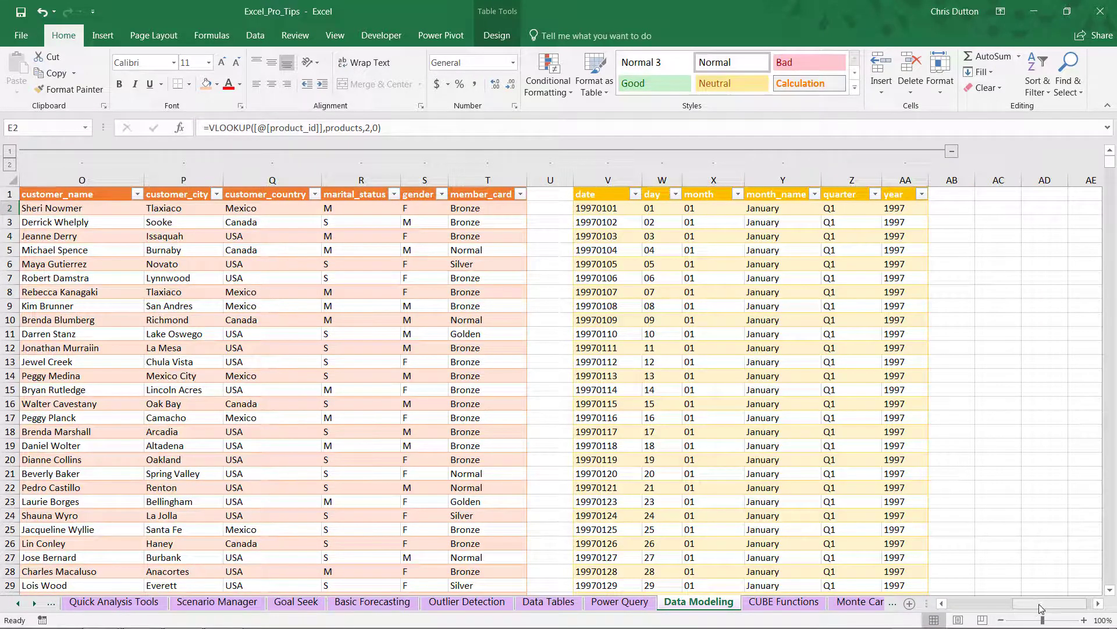
{"action": "left_click_drag", "start_coordinate": [1039, 605], "coordinate": [976, 604]}
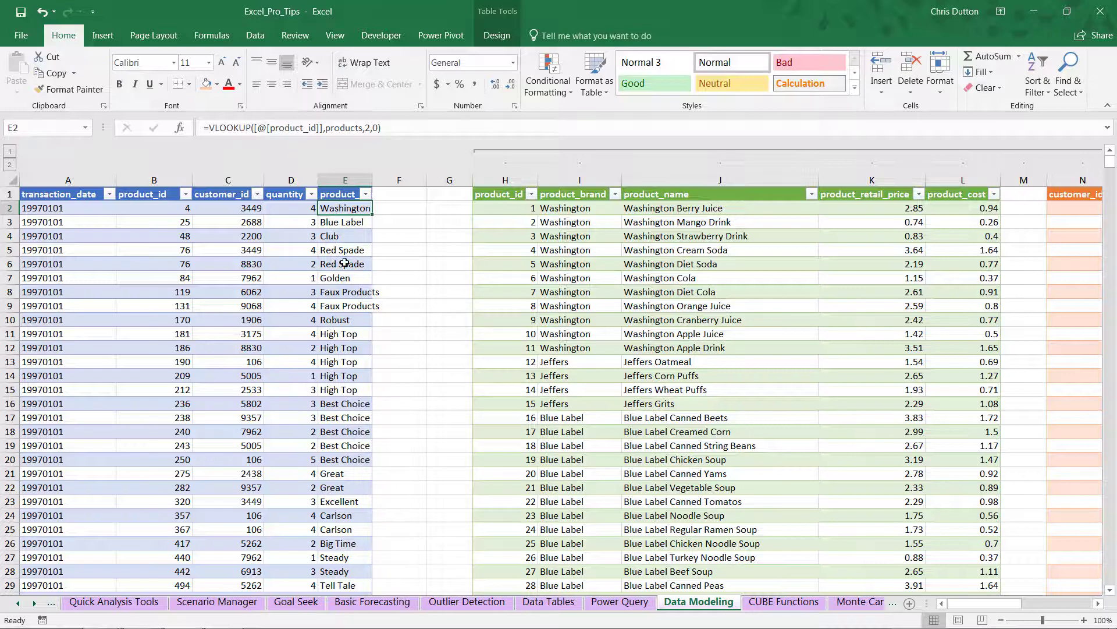
Delete column E, the product_brand lookup column.
{"action": "right_click", "coordinate": [349, 181]}
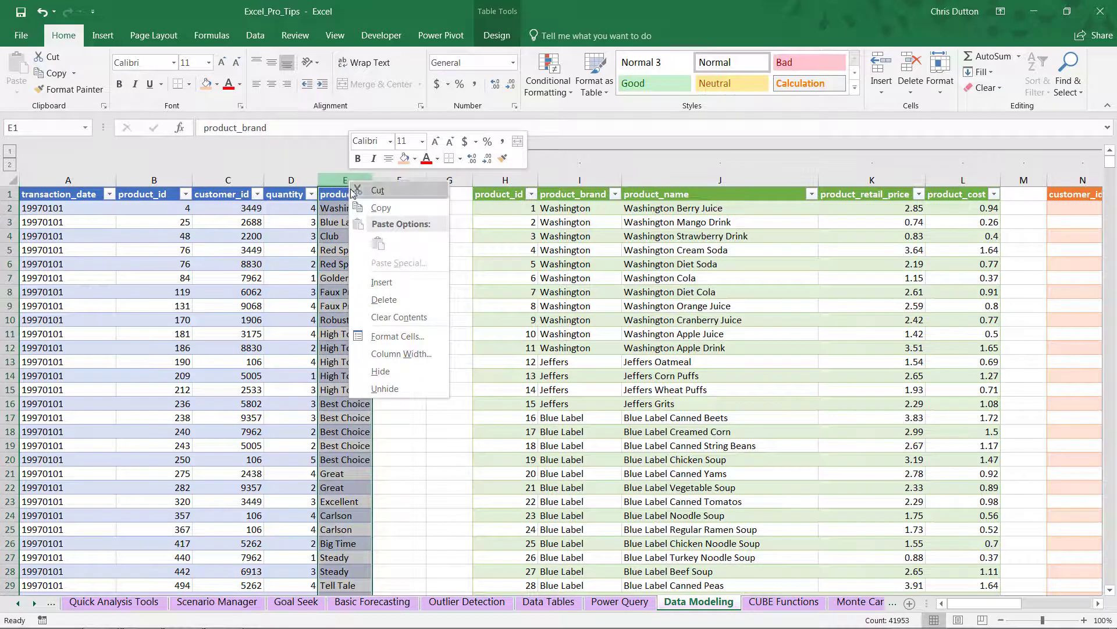
{"action": "left_click", "coordinate": [384, 299]}
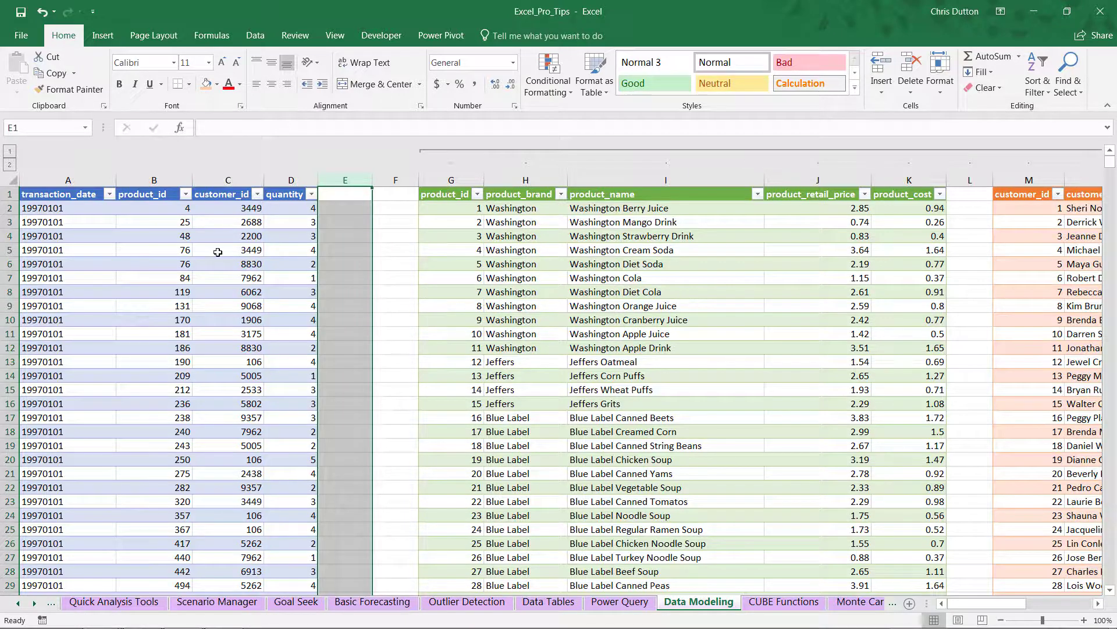
Open Power Pivot's Manage window and view the products, customers and calendar tables.
{"action": "left_click", "coordinate": [156, 222]}
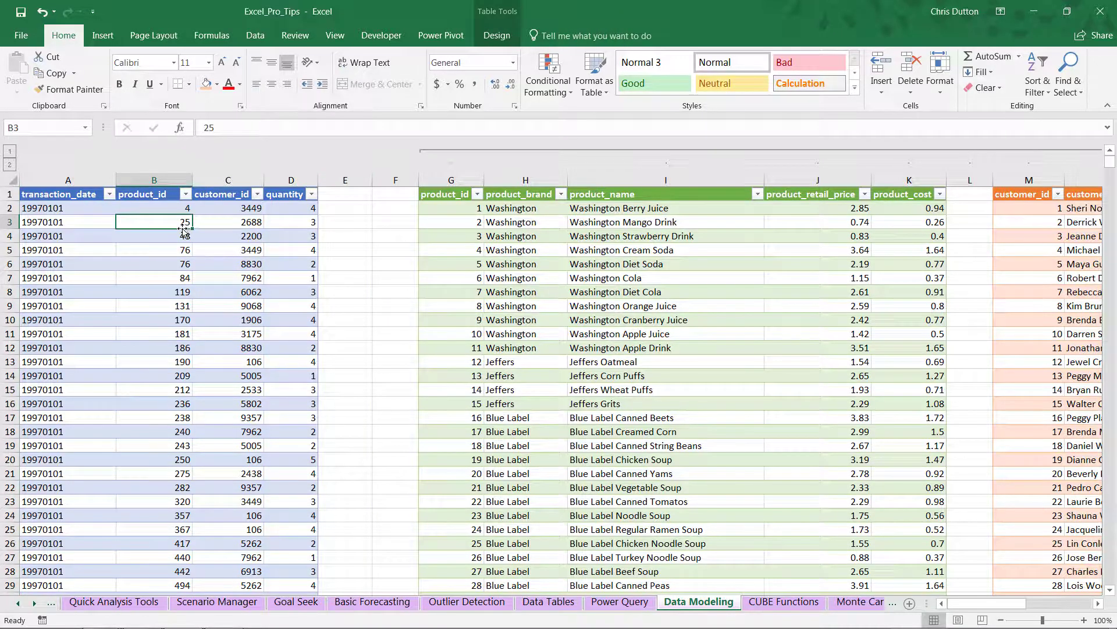
{"action": "left_click", "coordinate": [428, 37]}
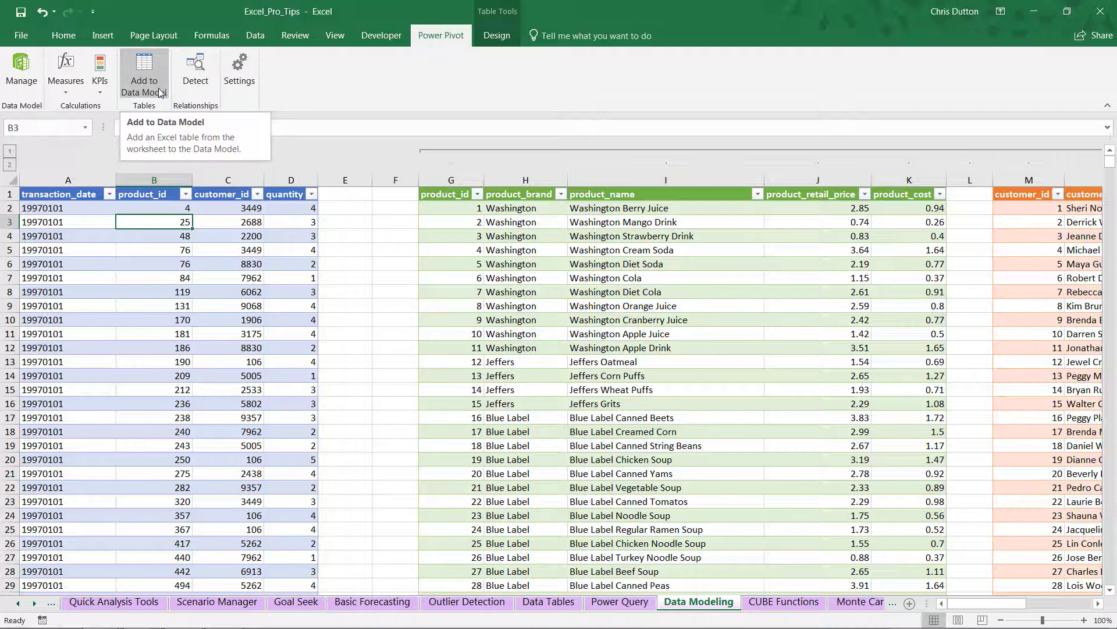
{"action": "left_click", "coordinate": [24, 71]}
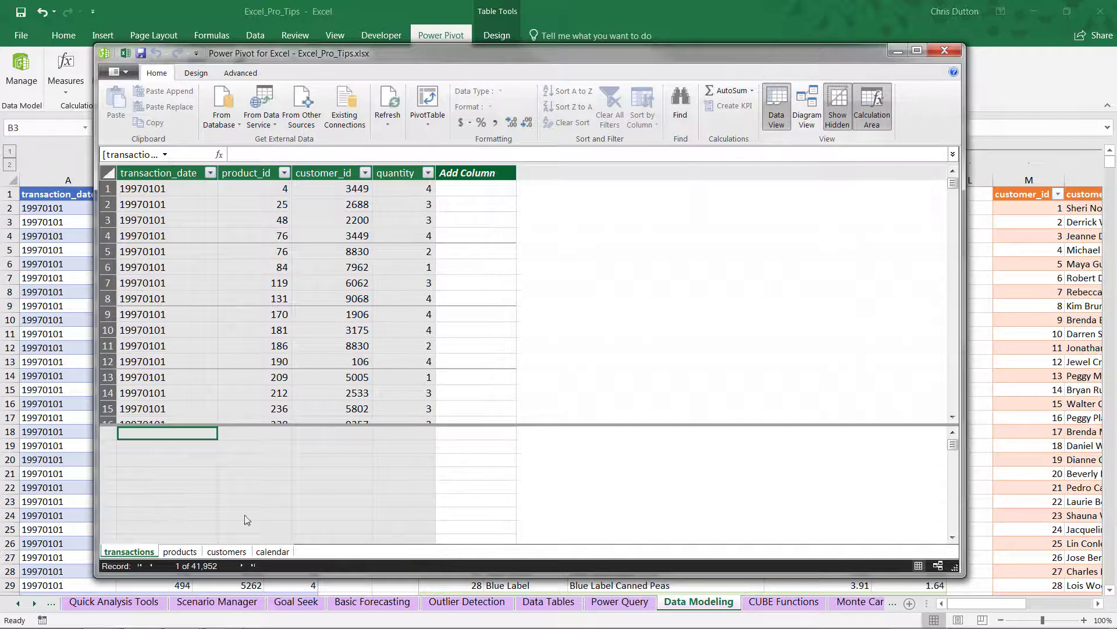
{"action": "left_click", "coordinate": [180, 551]}
{"action": "left_click", "coordinate": [226, 551]}
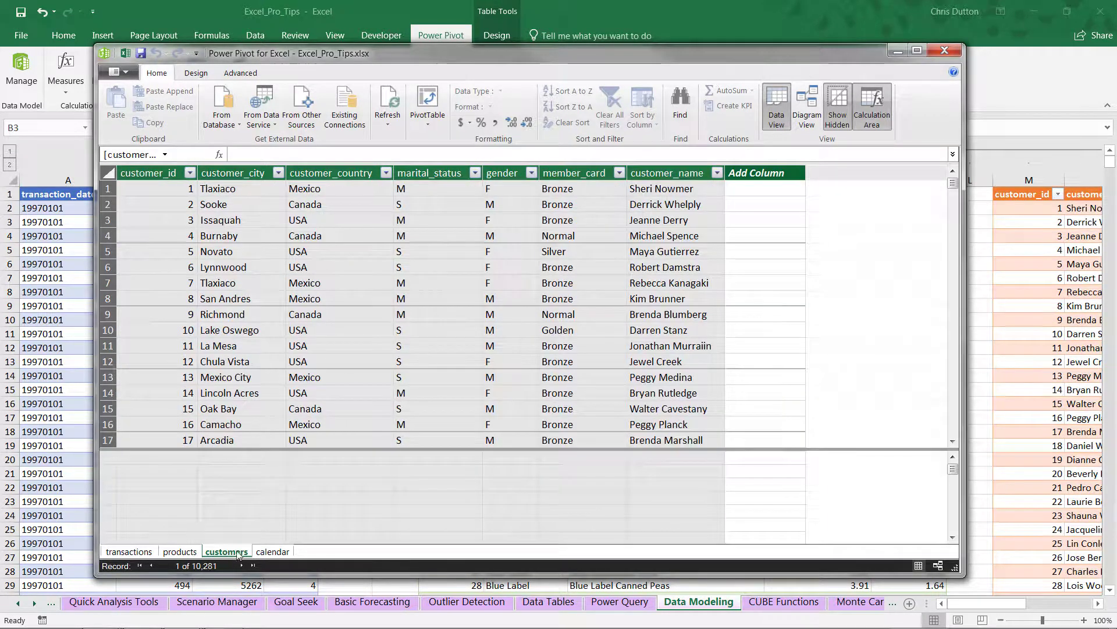
{"action": "left_click", "coordinate": [272, 551]}
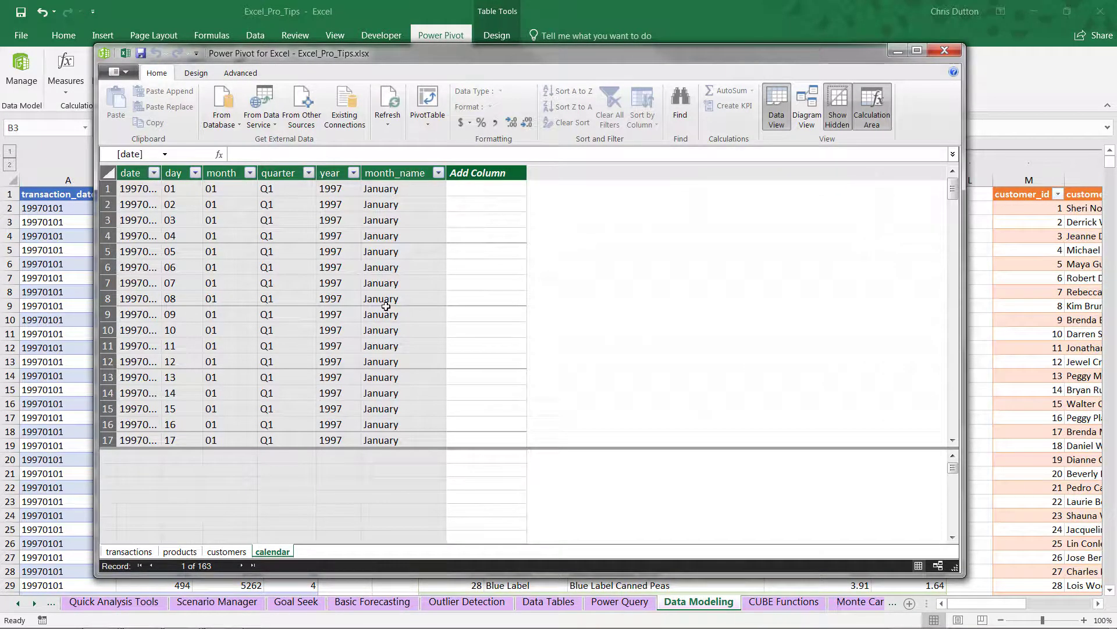
Switch Power Pivot to Diagram View and select the products–transactions relationship line.
{"action": "left_click", "coordinate": [797, 119]}
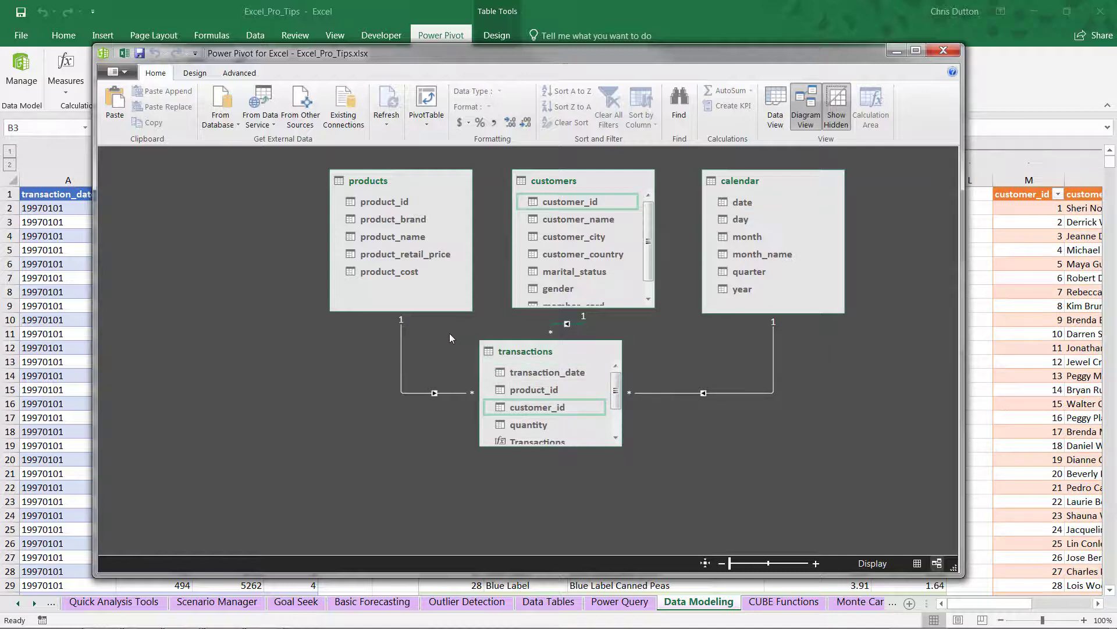
{"action": "left_click", "coordinate": [402, 340]}
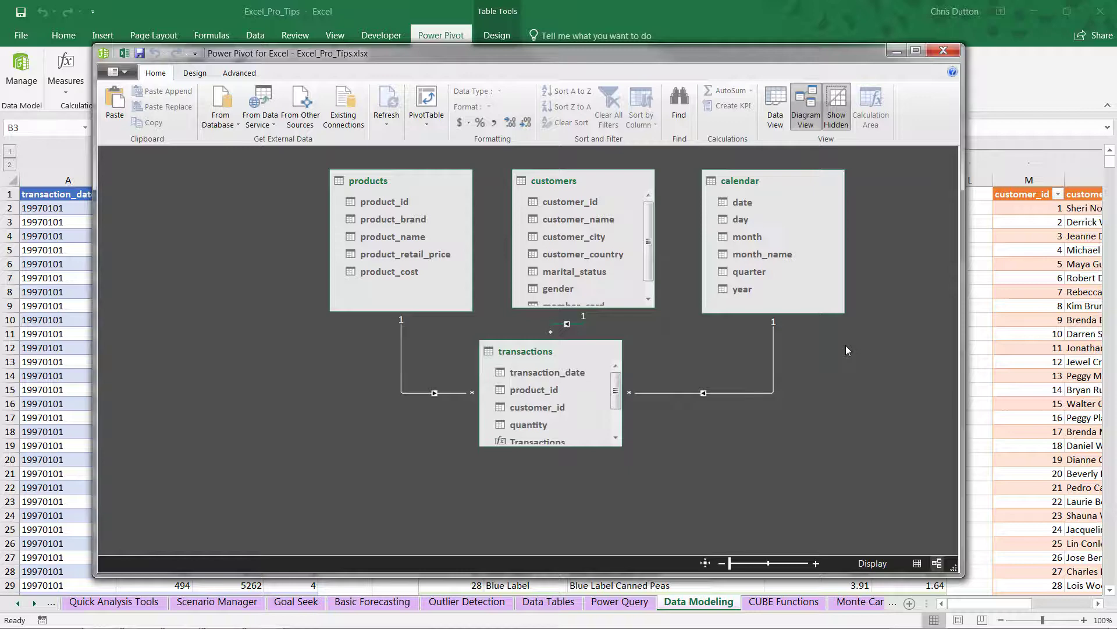
Delete all three relationships in Manage Relationships, confirming with OK, then close the dialog.
{"action": "left_click", "coordinate": [197, 75]}
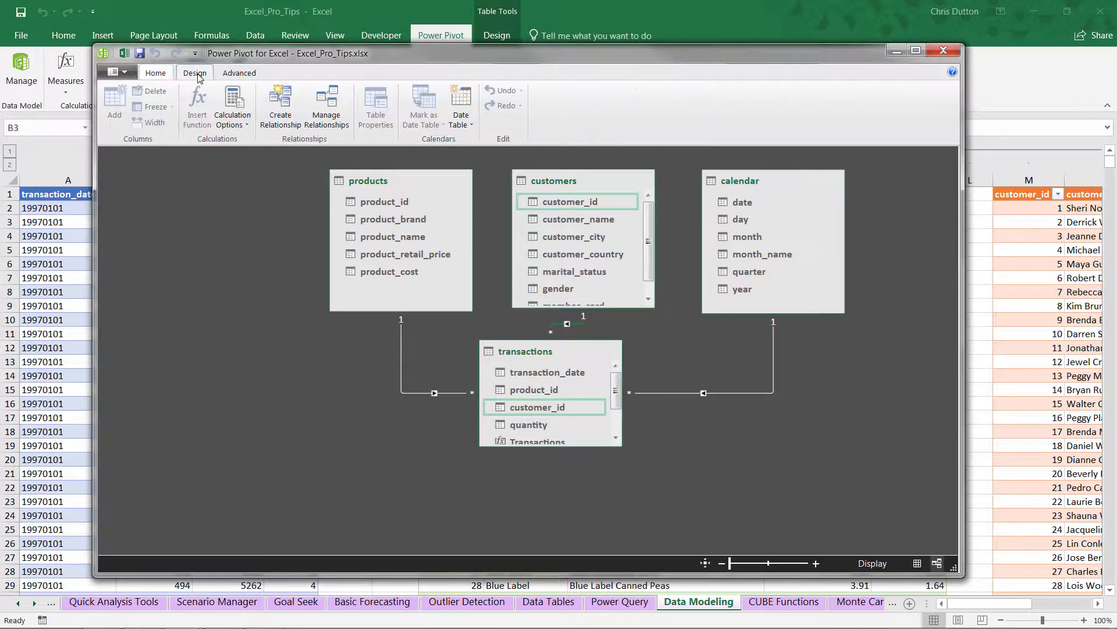
{"action": "left_click", "coordinate": [324, 106]}
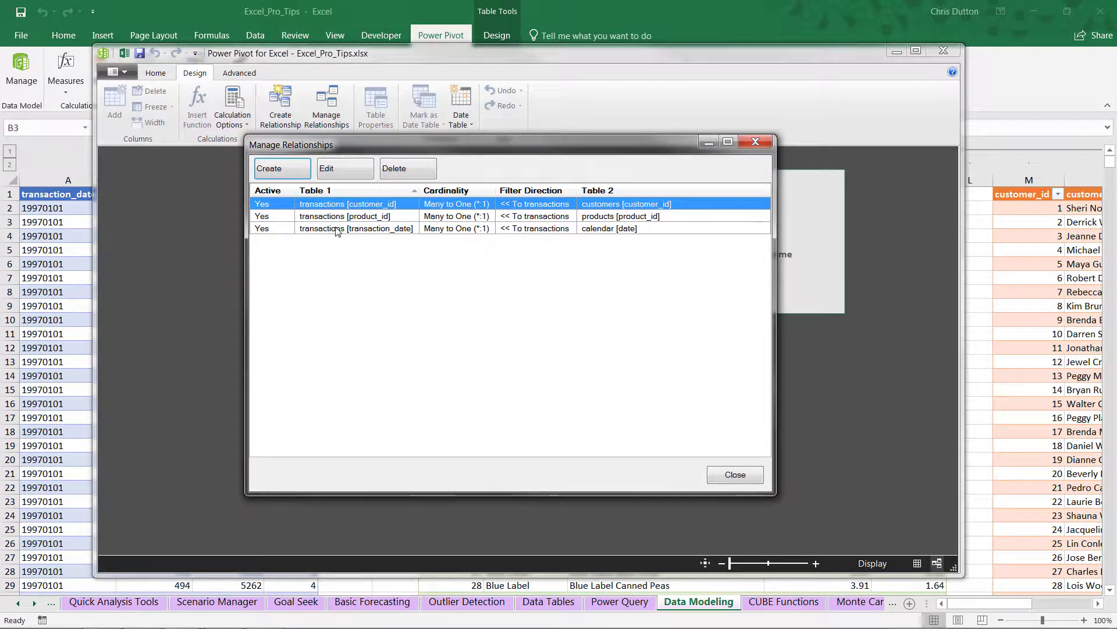
{"action": "left_click", "coordinate": [335, 229], "text": "shift"}
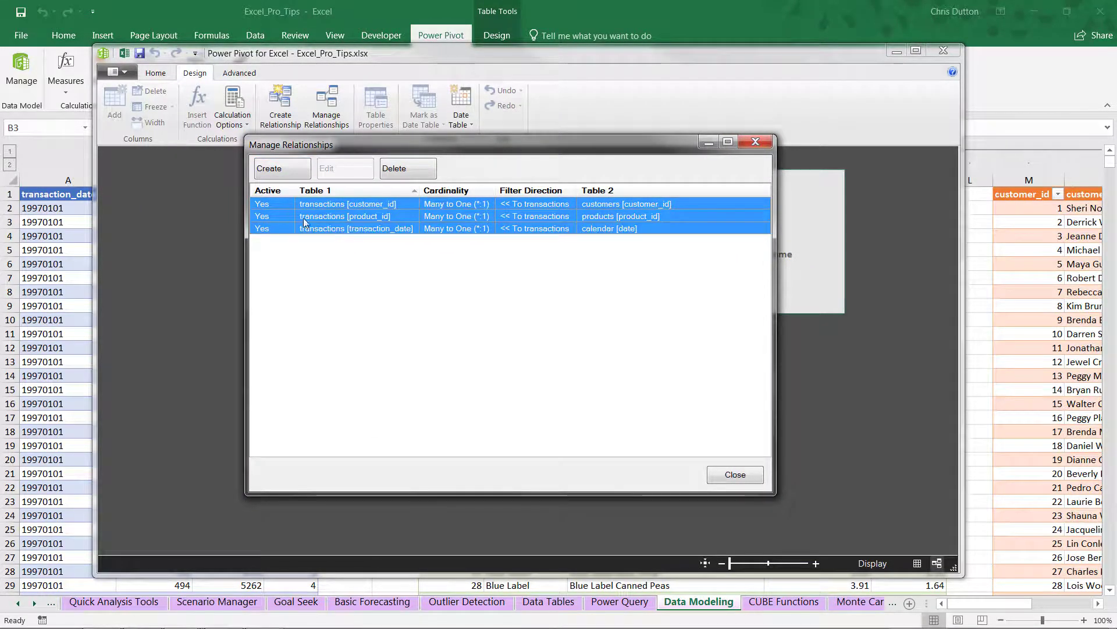
{"action": "left_click", "coordinate": [402, 168]}
{"action": "left_click", "coordinate": [480, 344]}
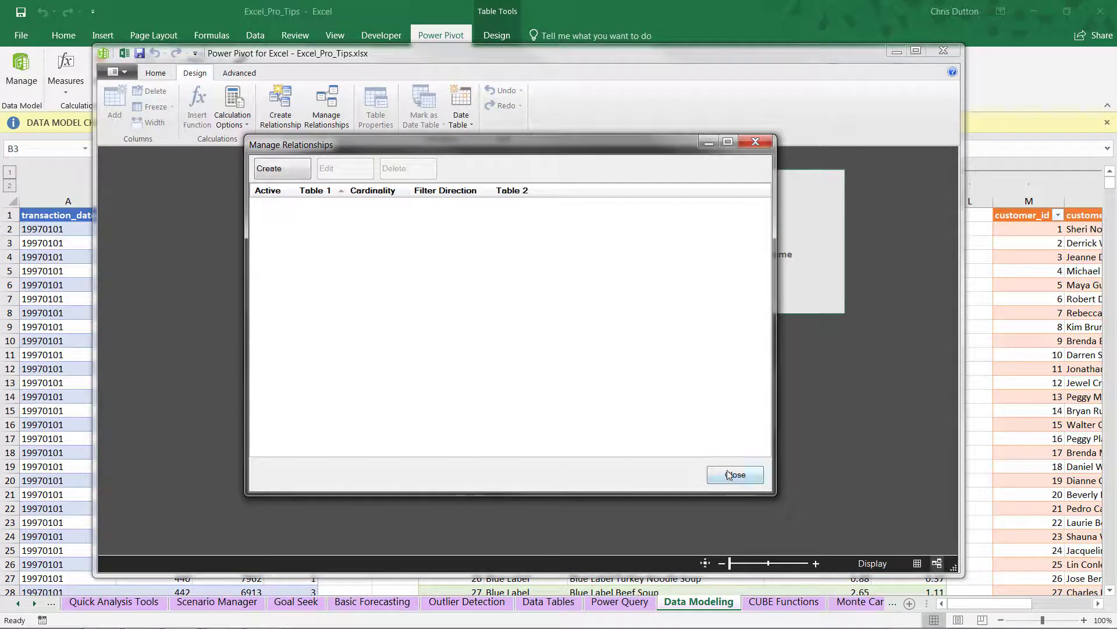
{"action": "left_click", "coordinate": [731, 476]}
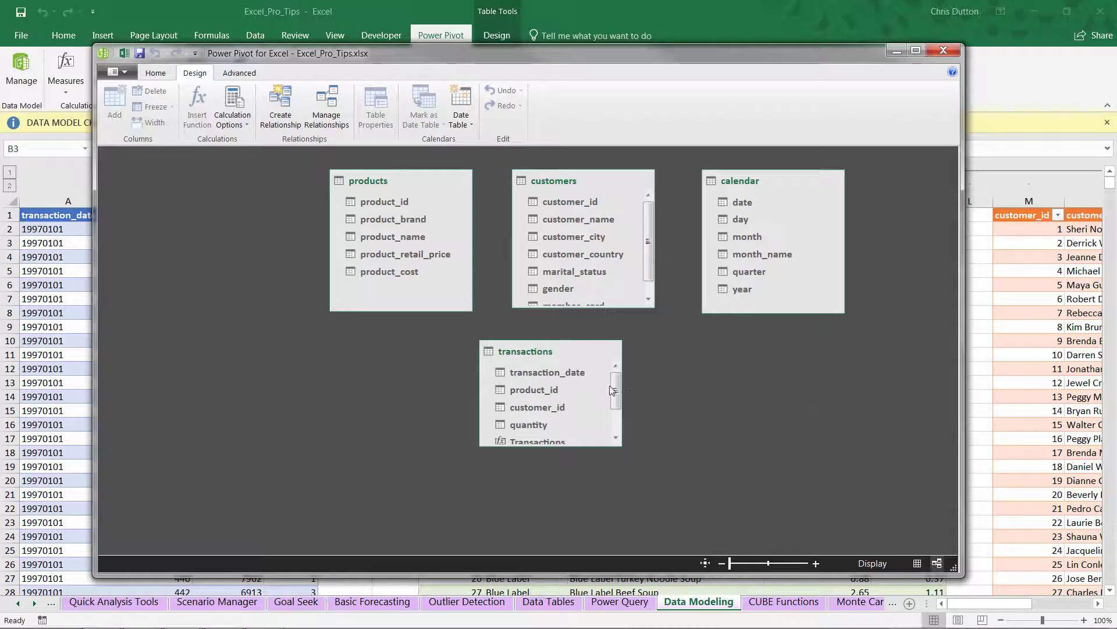
Draw relationships from transaction_date to calendar date, and product_id and customer_id to their tables.
{"action": "left_click", "coordinate": [533, 372]}
{"action": "left_click_drag", "start_coordinate": [533, 371], "coordinate": [736, 207]}
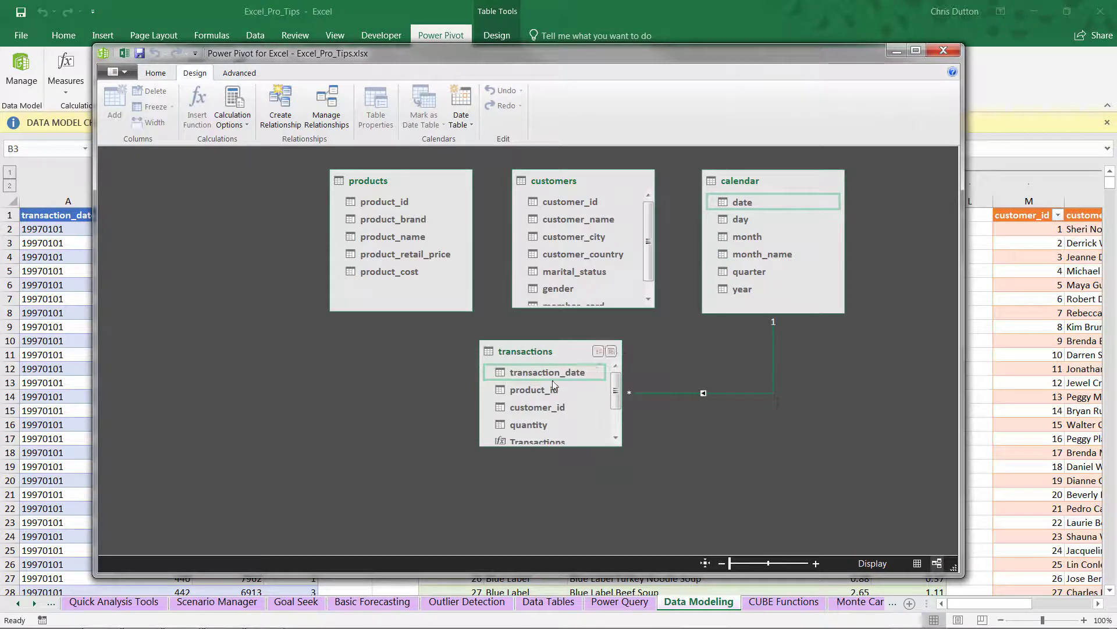
{"action": "left_click_drag", "start_coordinate": [544, 390], "coordinate": [361, 213]}
{"action": "left_click", "coordinate": [531, 410]}
{"action": "left_click_drag", "start_coordinate": [531, 410], "coordinate": [570, 202]}
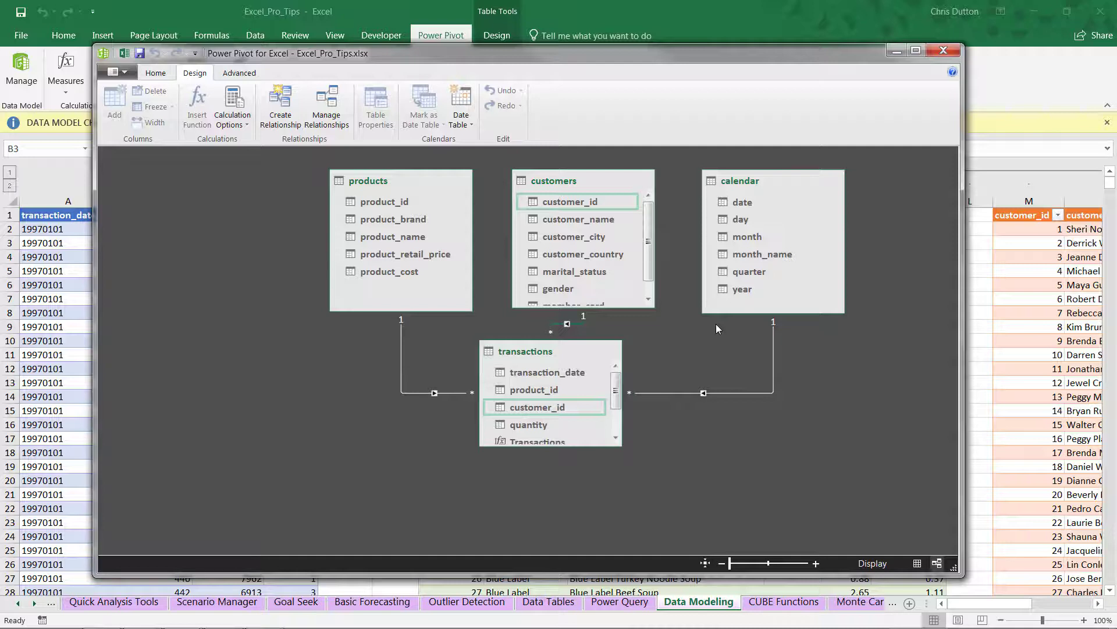
Create a data-model PivotTable on a new worksheet.
{"action": "left_click", "coordinate": [162, 77]}
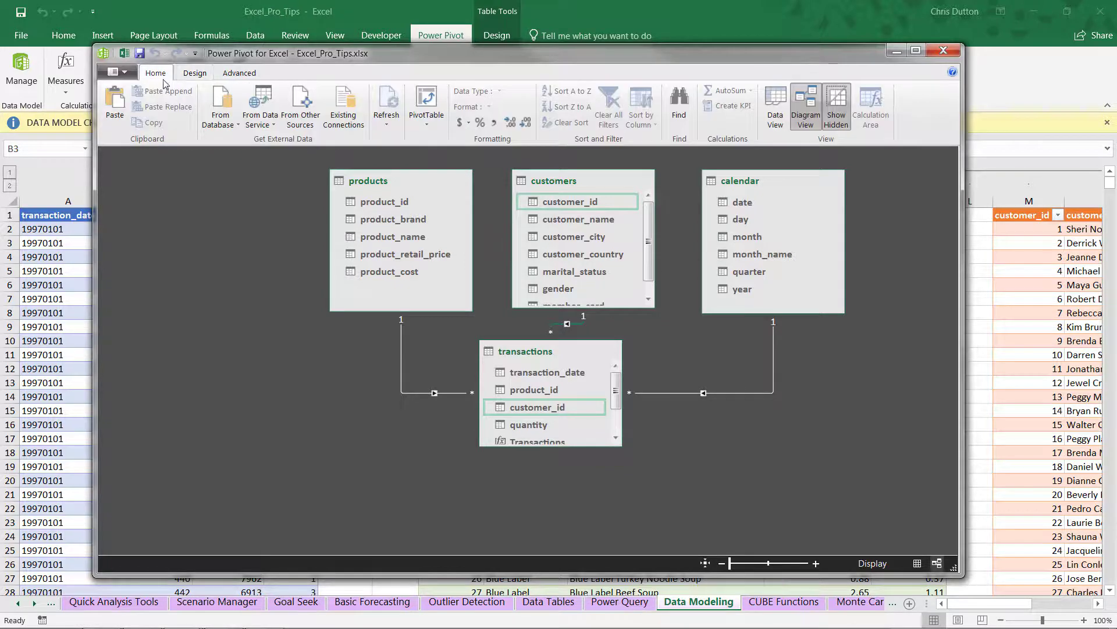
{"action": "left_click", "coordinate": [427, 99]}
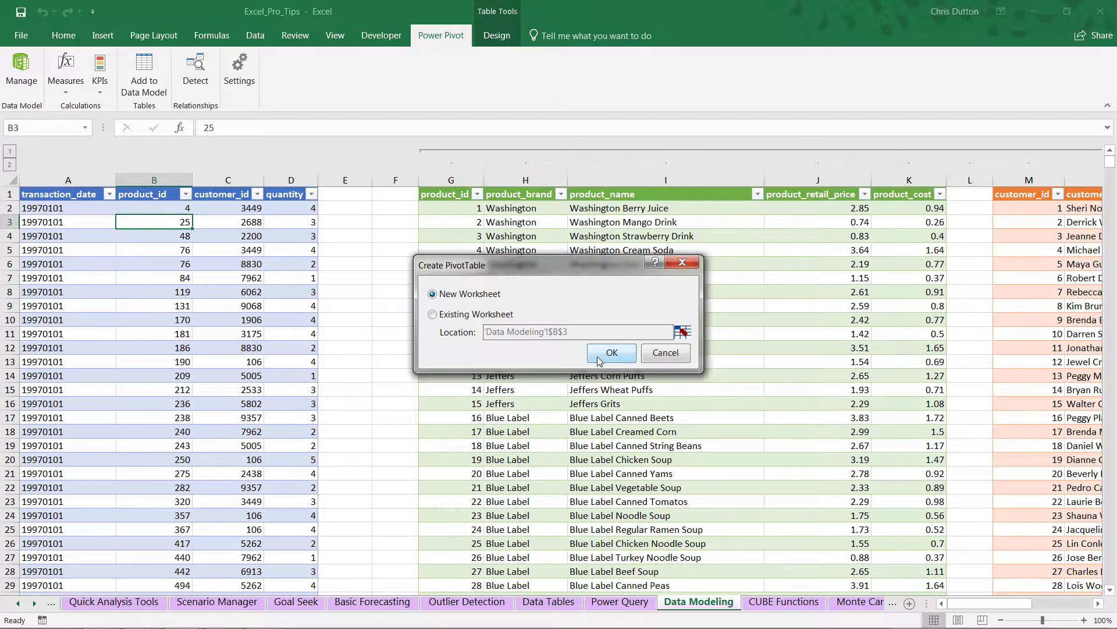
{"action": "left_click", "coordinate": [611, 353]}
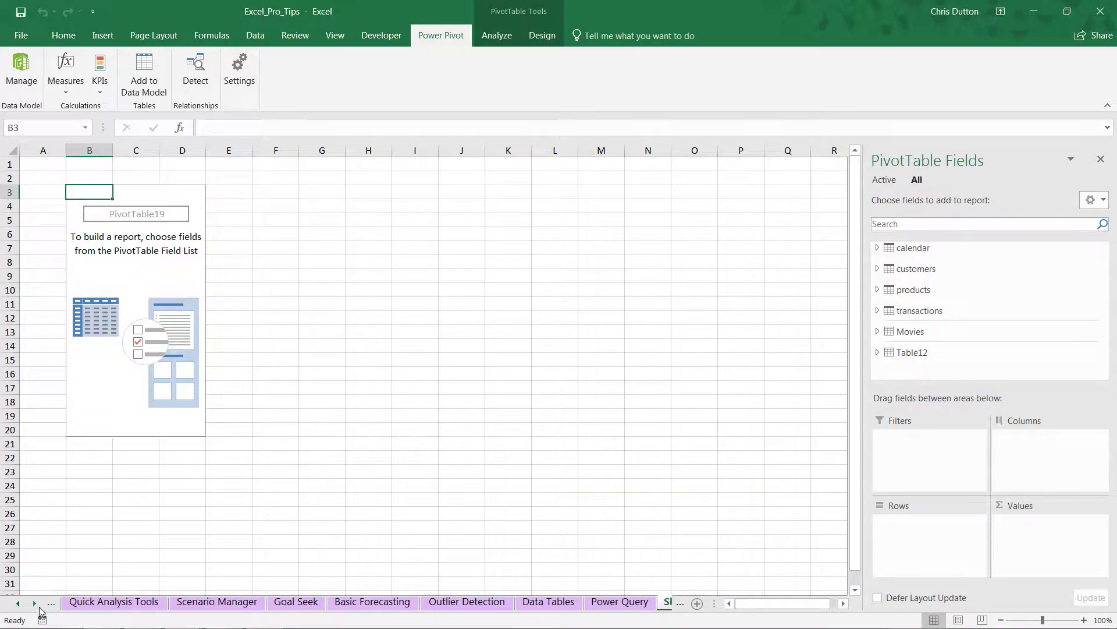
Rename the new sheet to 'Data Model Pivot'.
{"action": "left_click", "coordinate": [34, 603]}
{"action": "left_click", "coordinate": [34, 603]}
{"action": "double_click", "coordinate": [477, 603]}
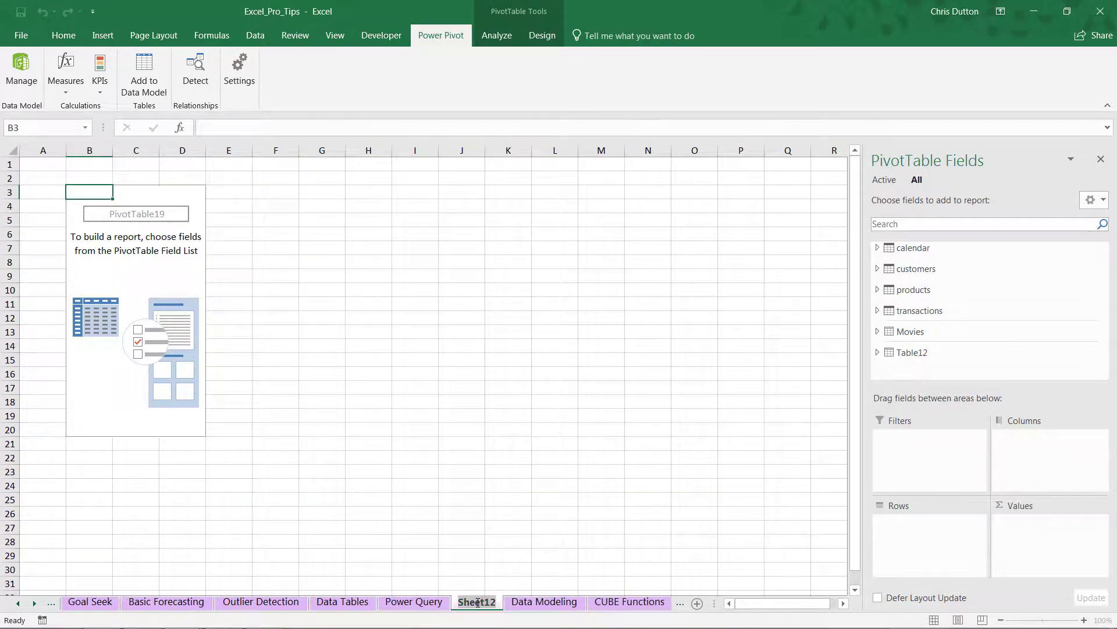
{"action": "type", "text": "Data Model"}
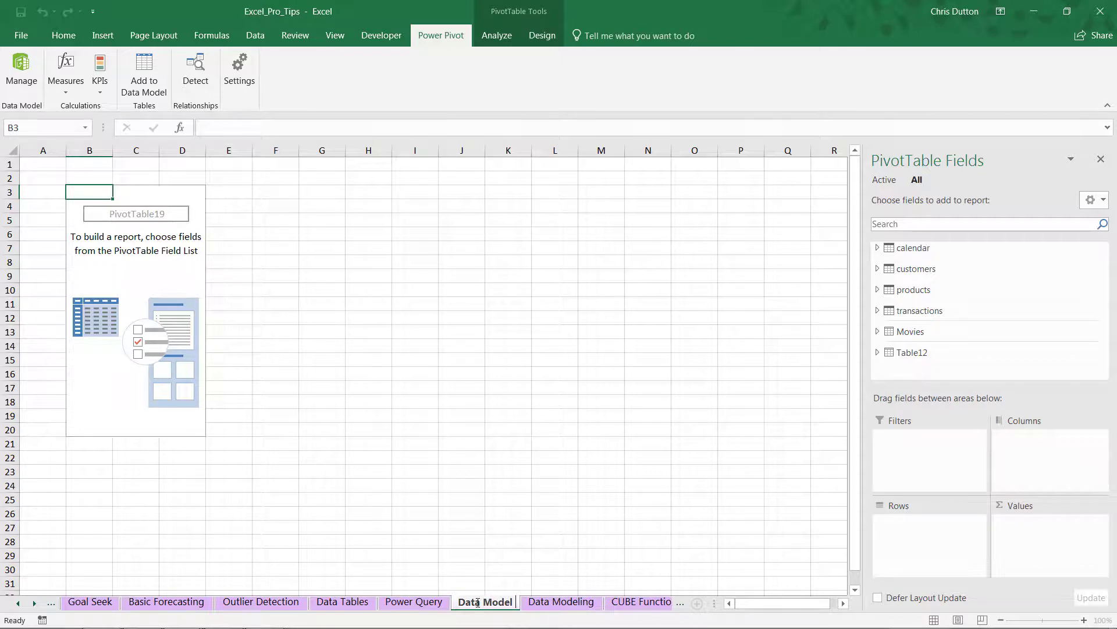
{"action": "type", "text": " Pivot"}
{"action": "key", "text": "Return"}
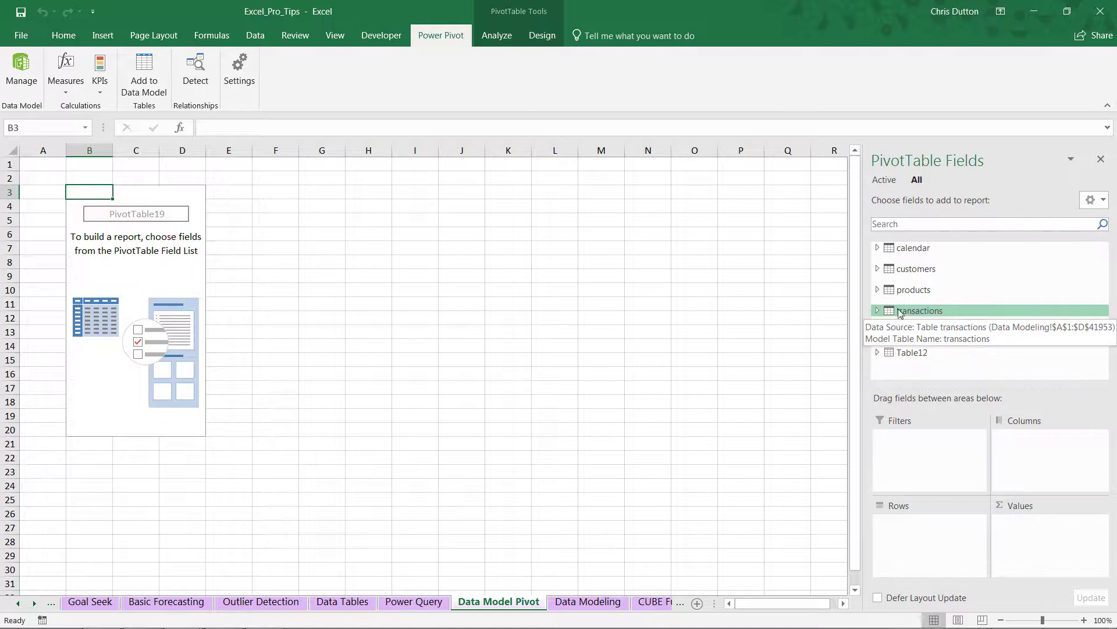
Put transactions' Total Quantity in Values and products' product_brand in Rows.
{"action": "left_click", "coordinate": [877, 311]}
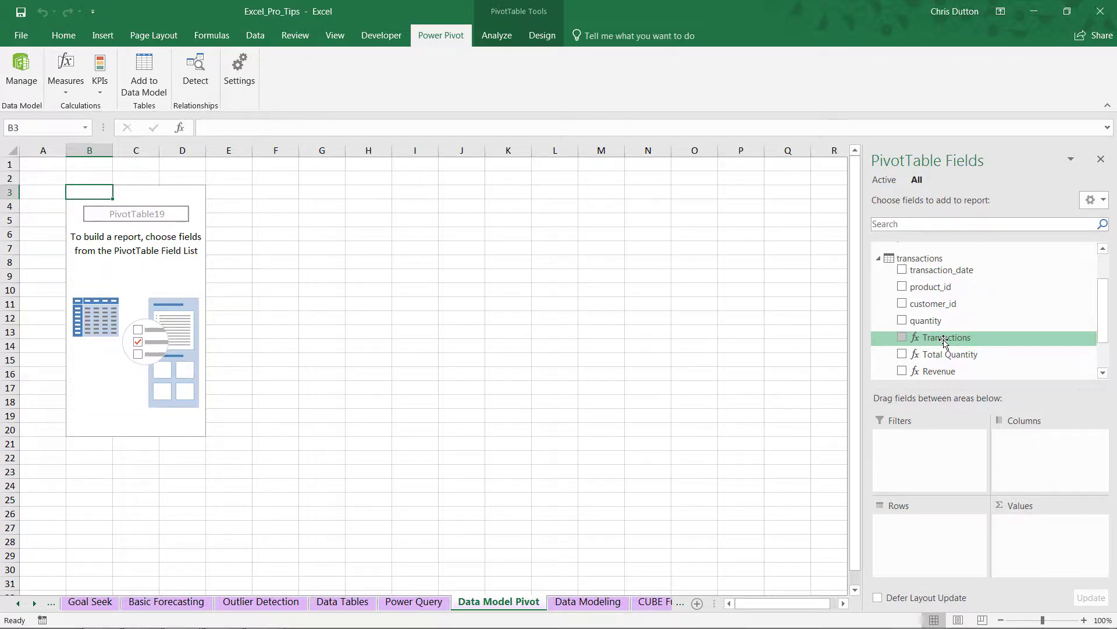
{"action": "left_click_drag", "start_coordinate": [942, 355], "coordinate": [1048, 545]}
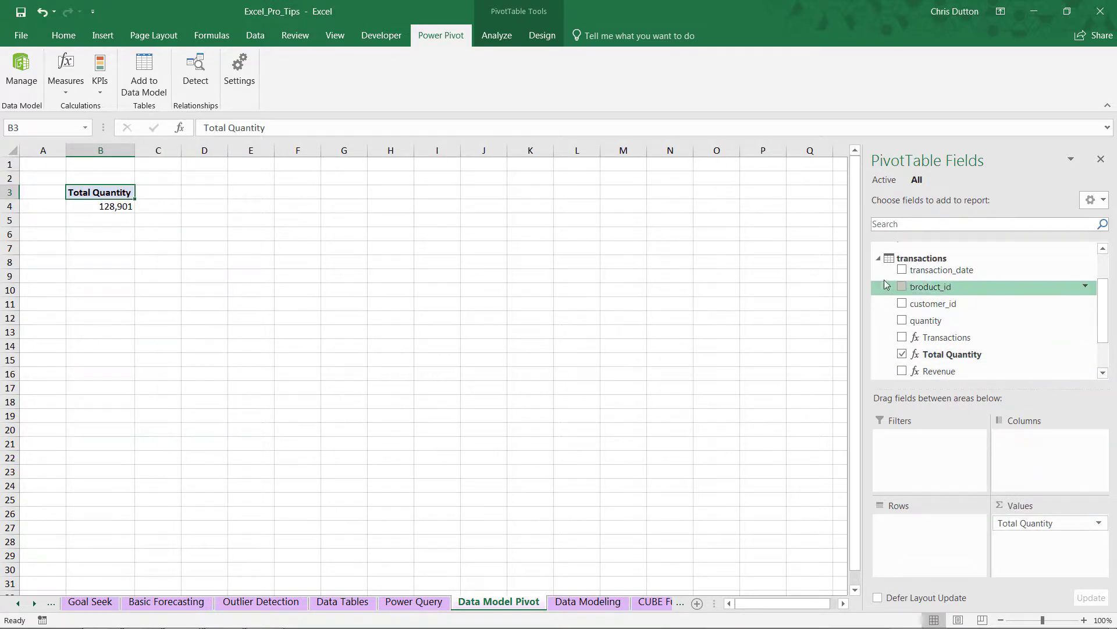
{"action": "left_click", "coordinate": [924, 258]}
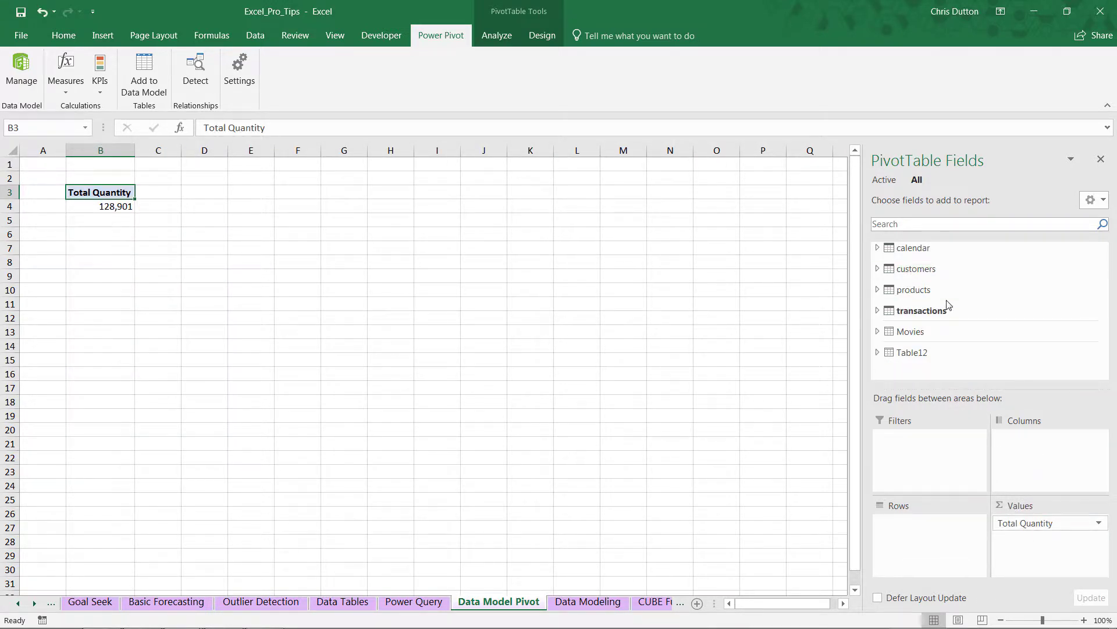
{"action": "left_click", "coordinate": [878, 290]}
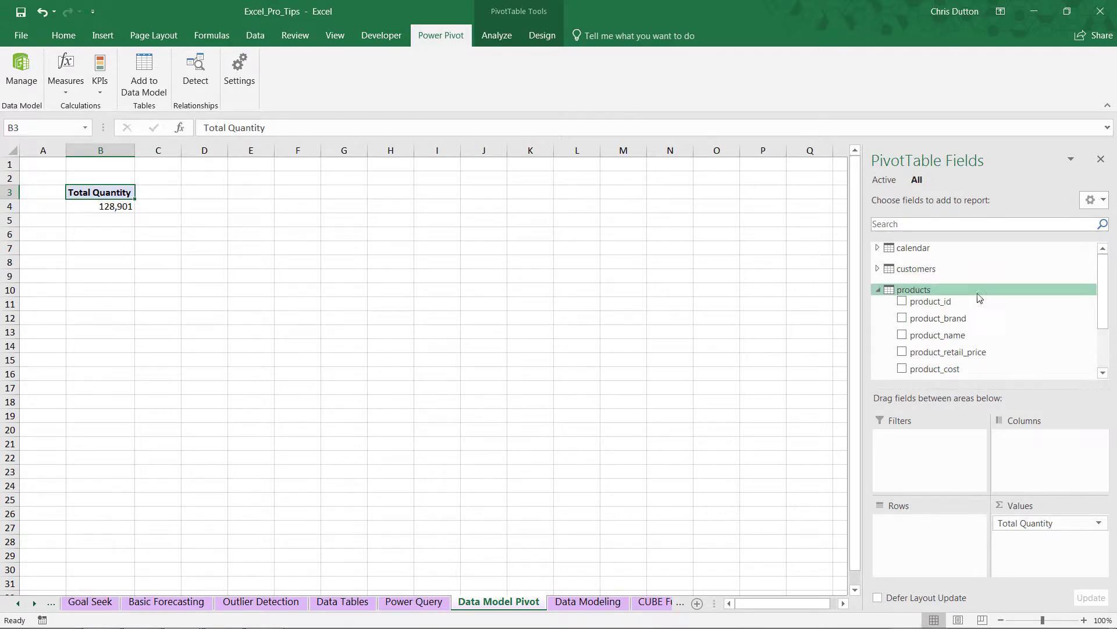
{"action": "left_click_drag", "start_coordinate": [938, 318], "coordinate": [931, 532]}
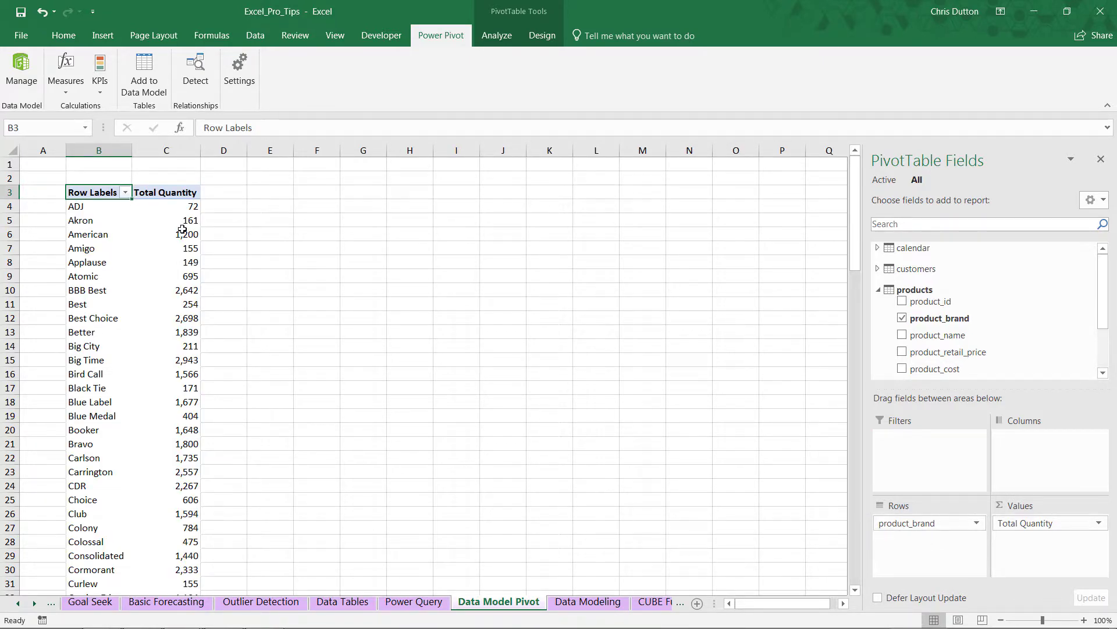
{"action": "mouse_move", "coordinate": [191, 233]}
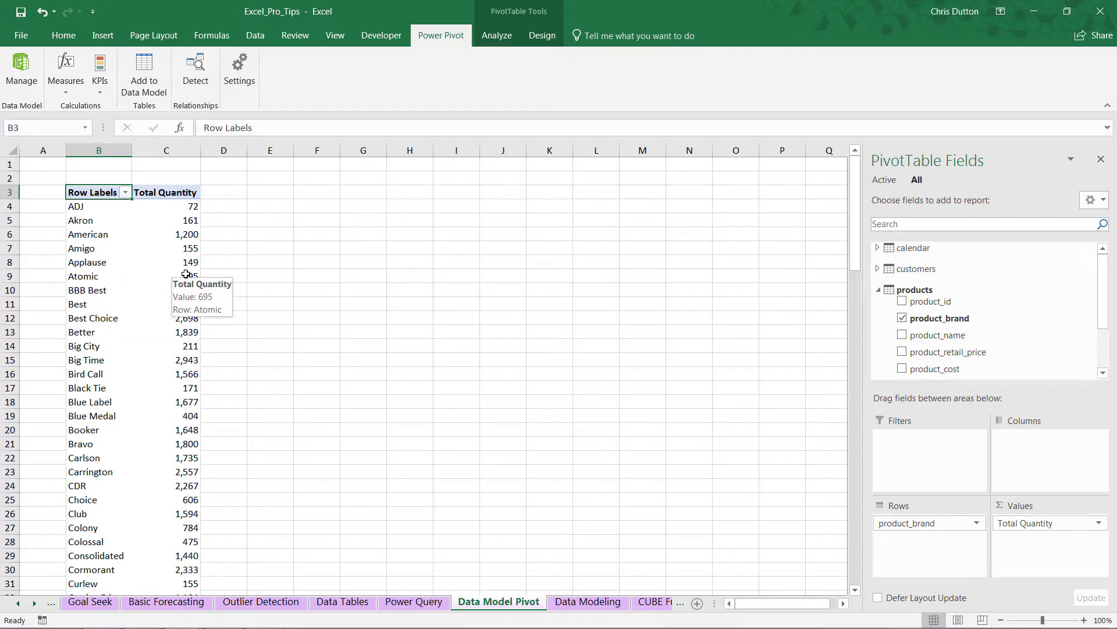
Add the customers table's customer_city to Rows and move product_brand into Filters, set to All.
{"action": "left_click", "coordinate": [879, 268]}
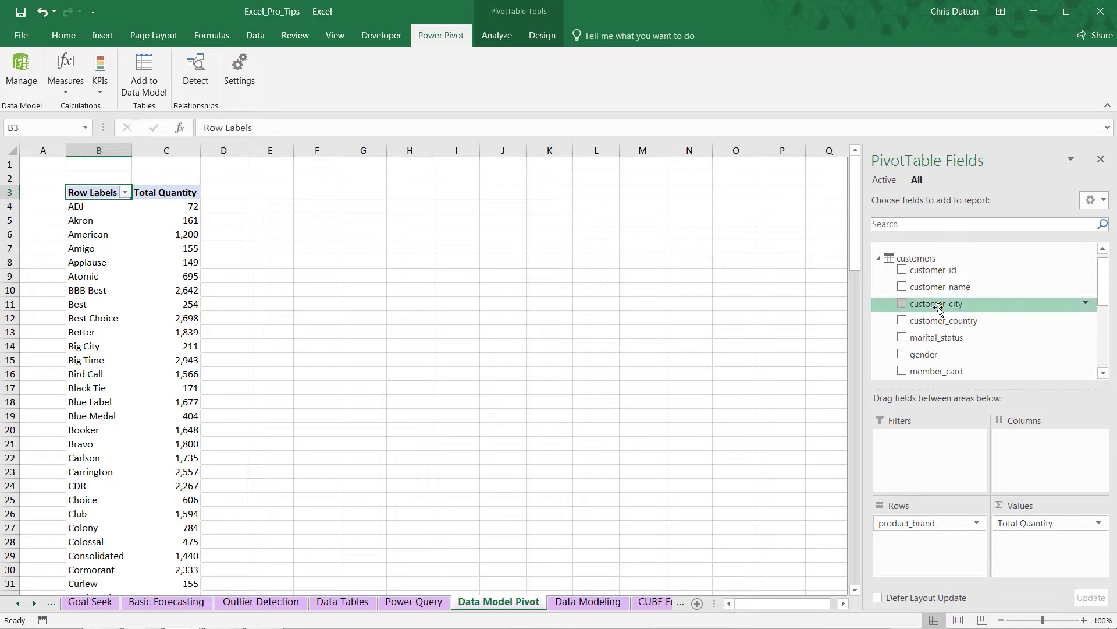
{"action": "left_click_drag", "start_coordinate": [938, 310], "coordinate": [934, 546]}
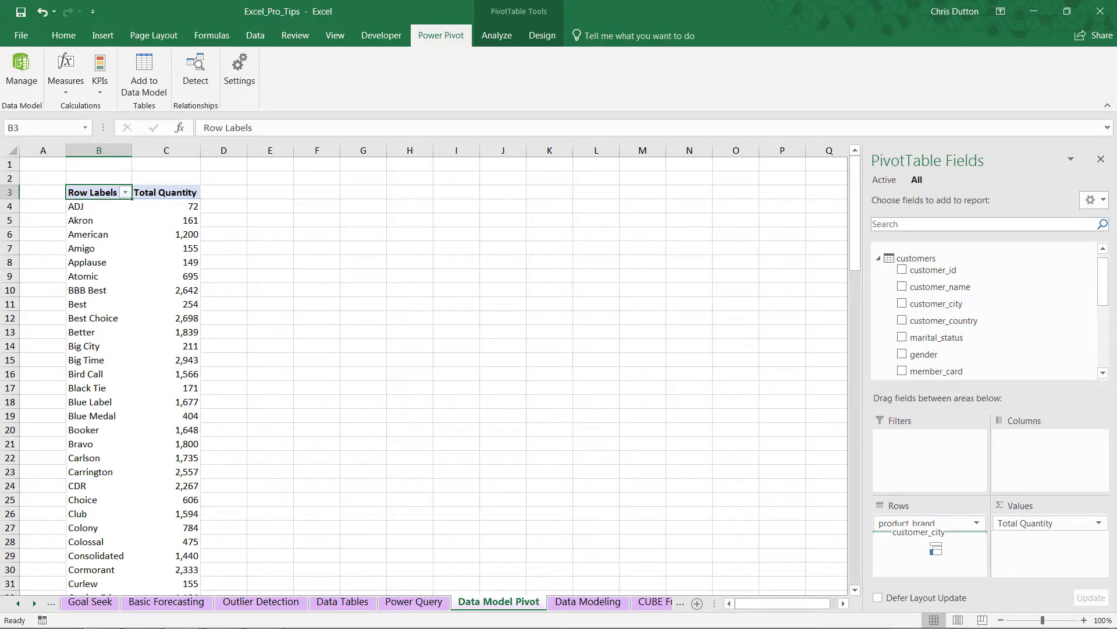
{"action": "left_click_drag", "start_coordinate": [935, 548], "coordinate": [937, 454]}
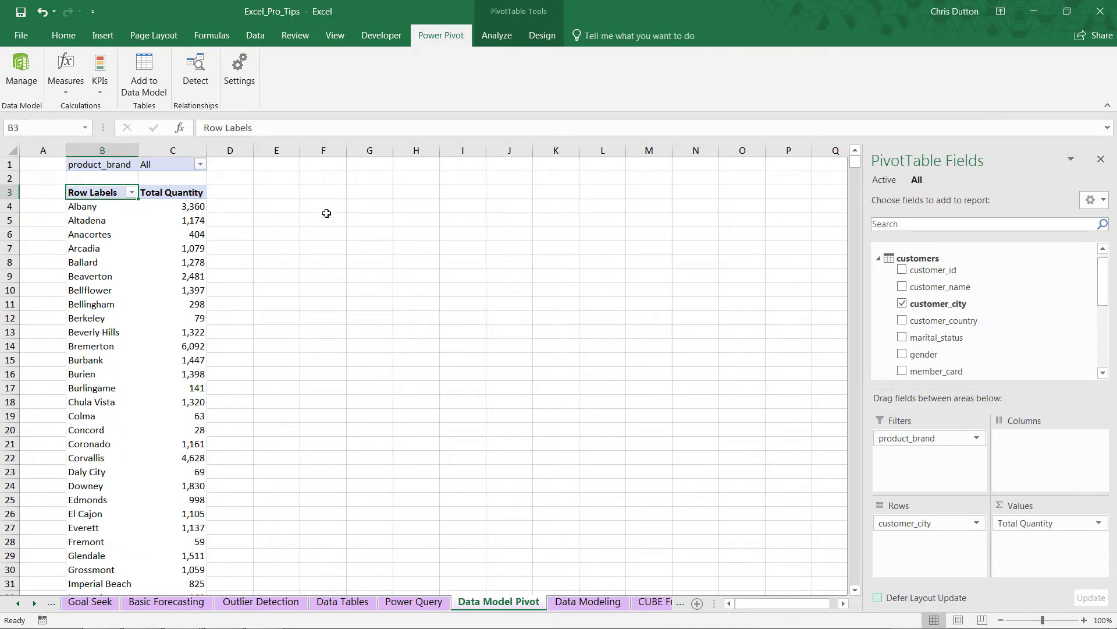
{"action": "mouse_move", "coordinate": [186, 294]}
{"action": "left_click_drag", "start_coordinate": [1107, 285], "coordinate": [1108, 279]}
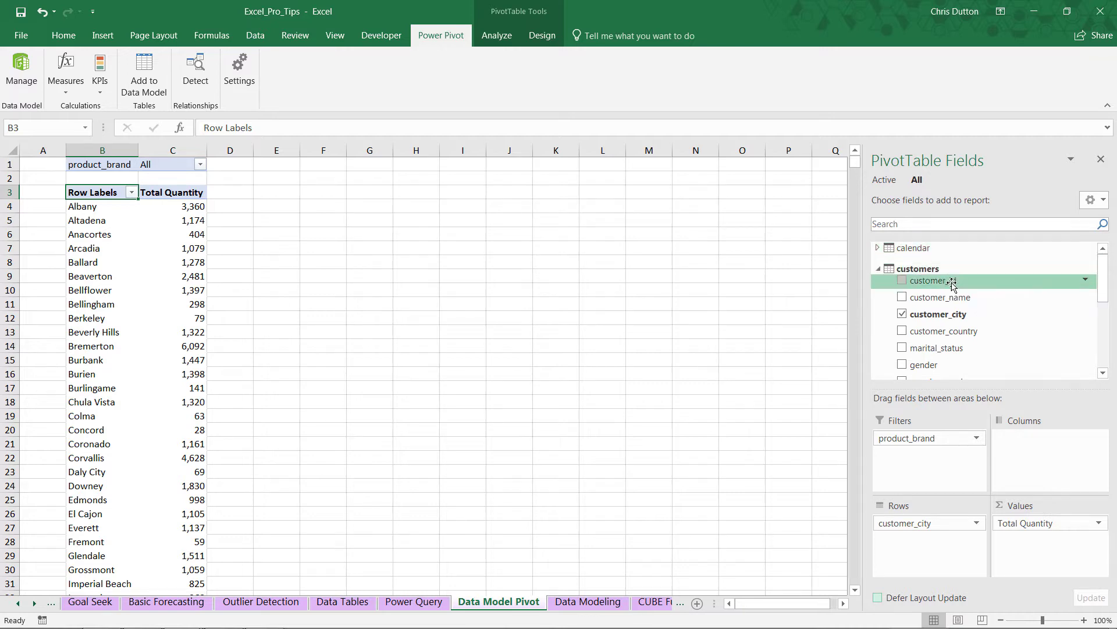